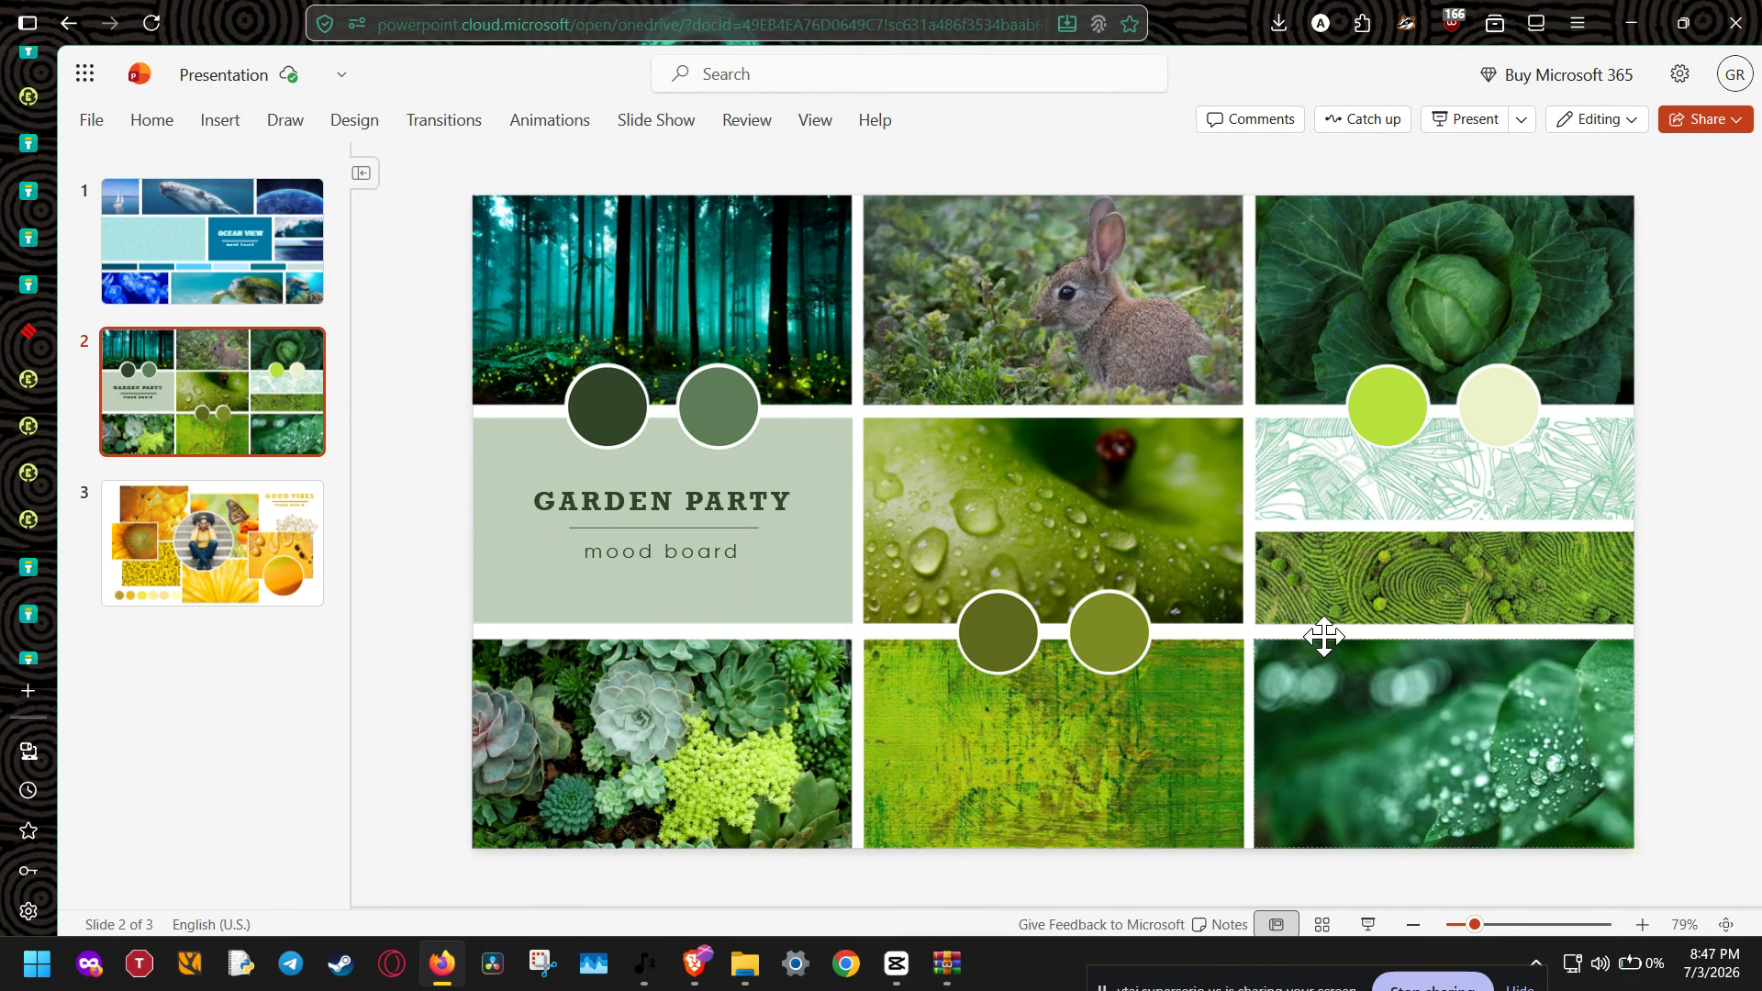
- Export the presentation as JPEG images, one per slide, and download the resulting zip file
left_click(90, 120)
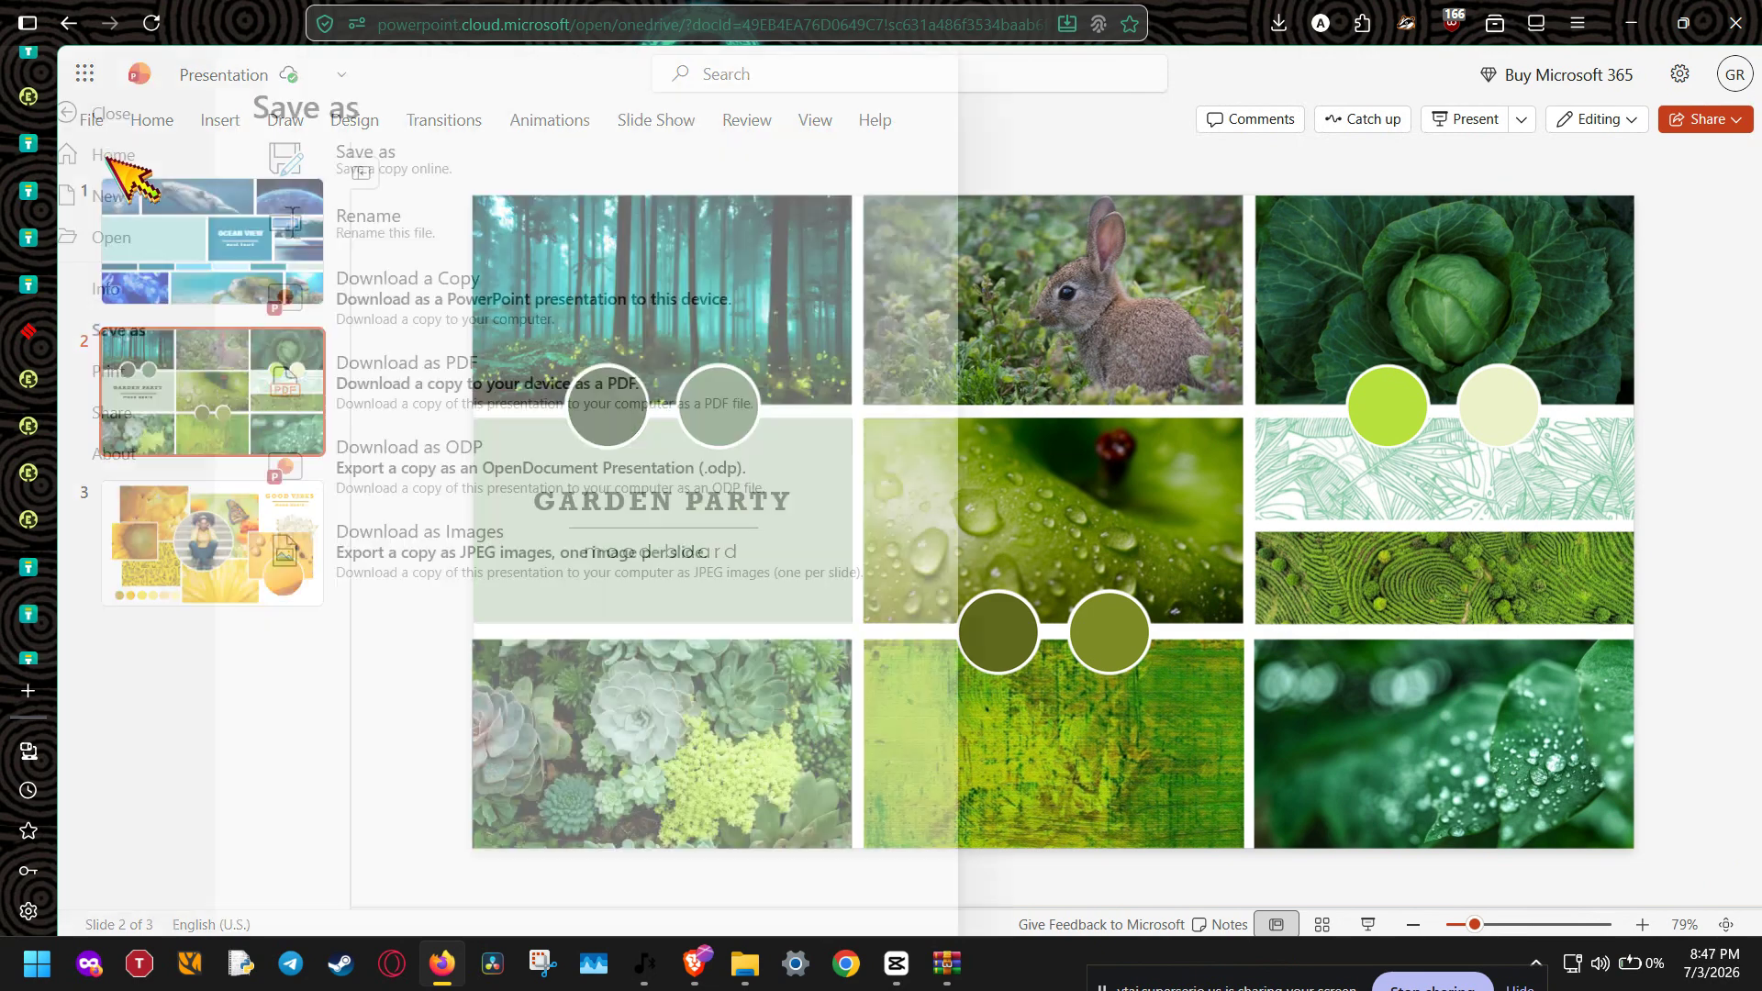
left_click(631, 568)
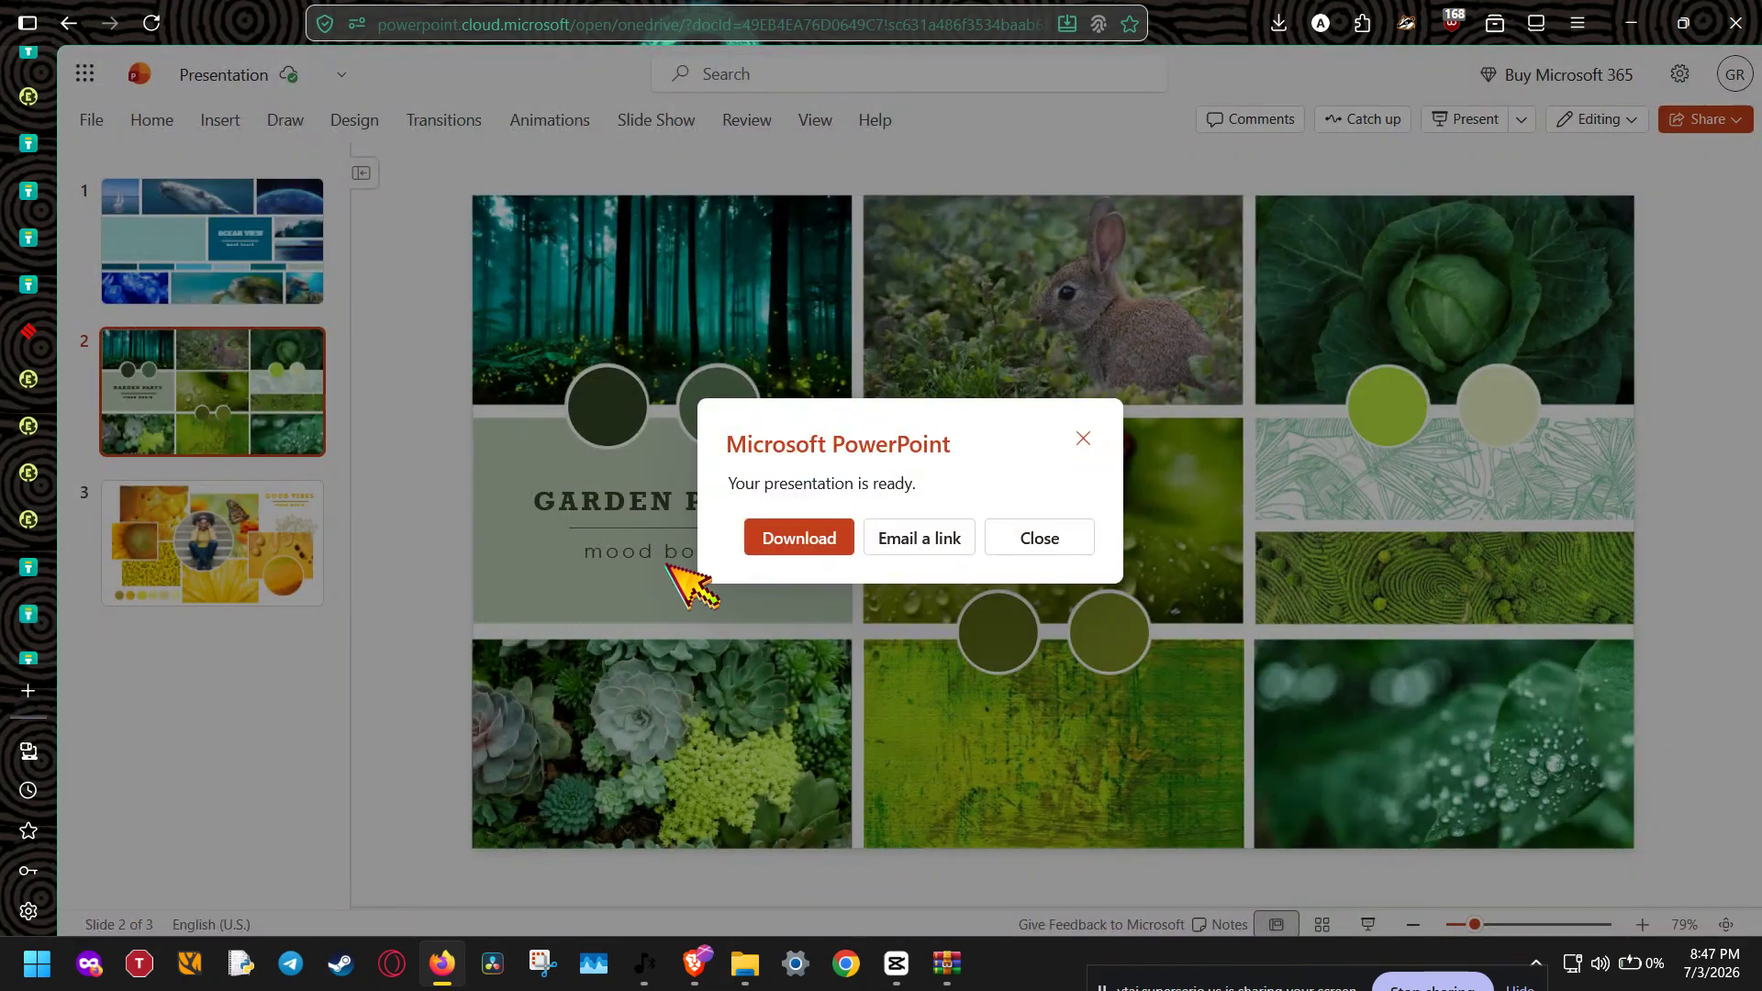
left_click(798, 538)
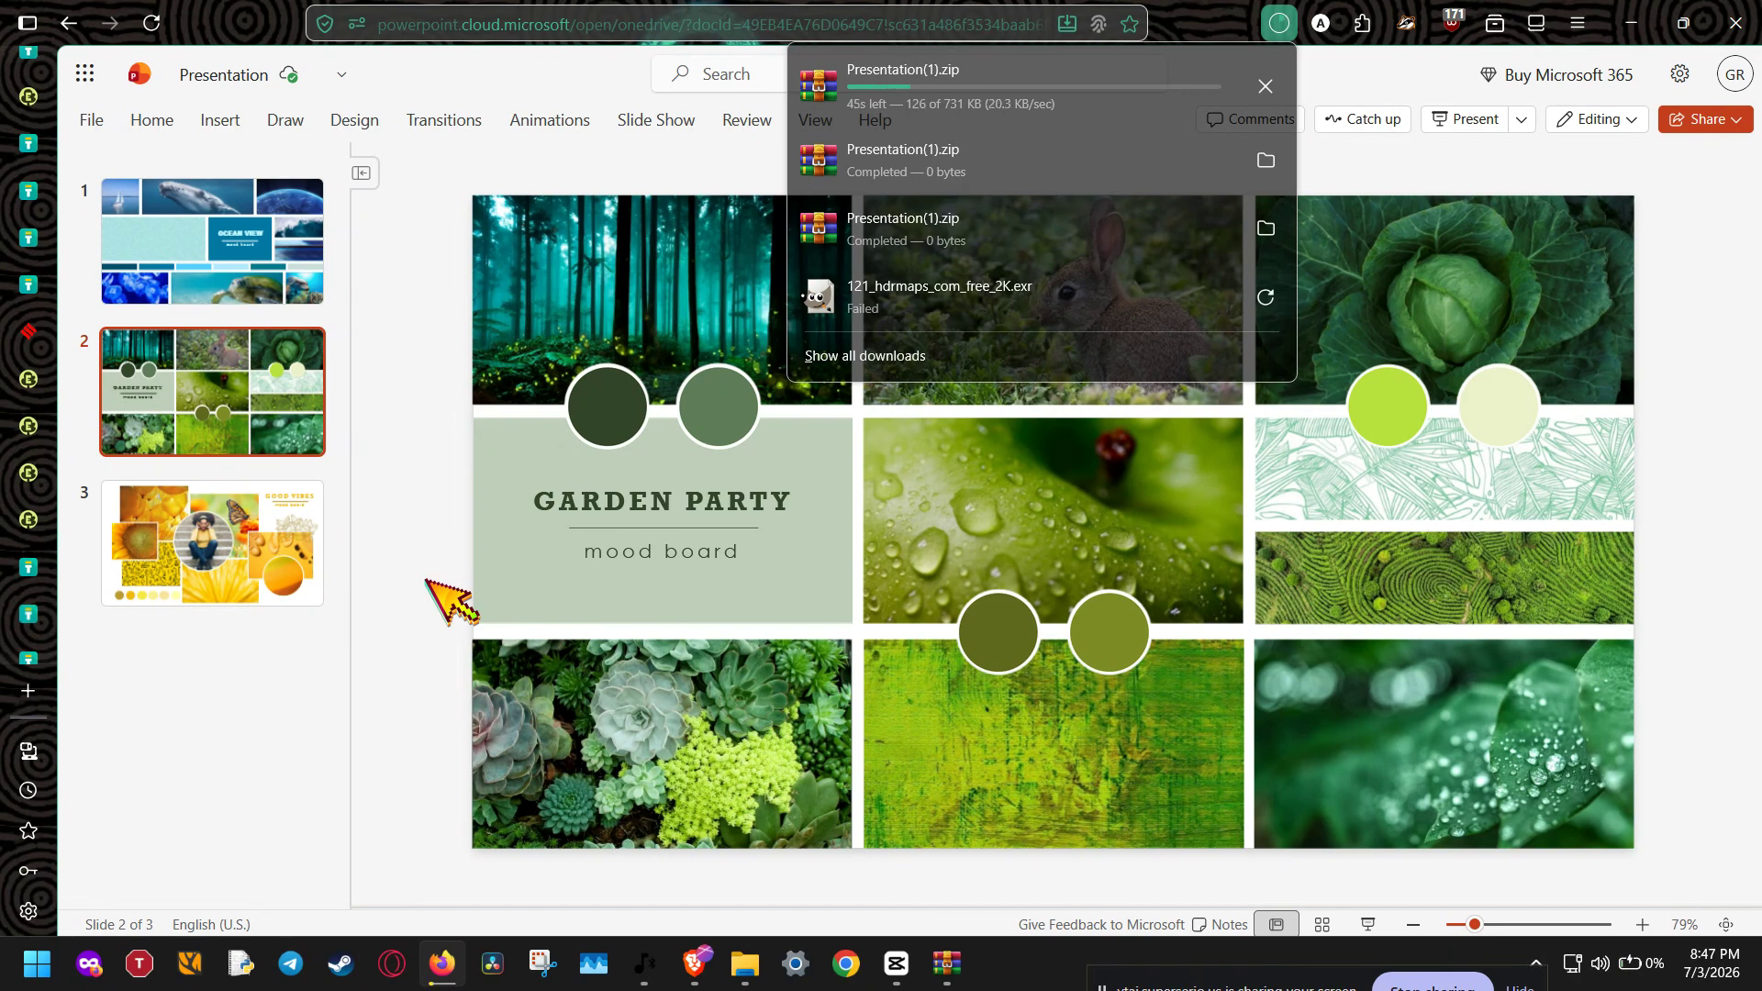
left_click(450, 601)
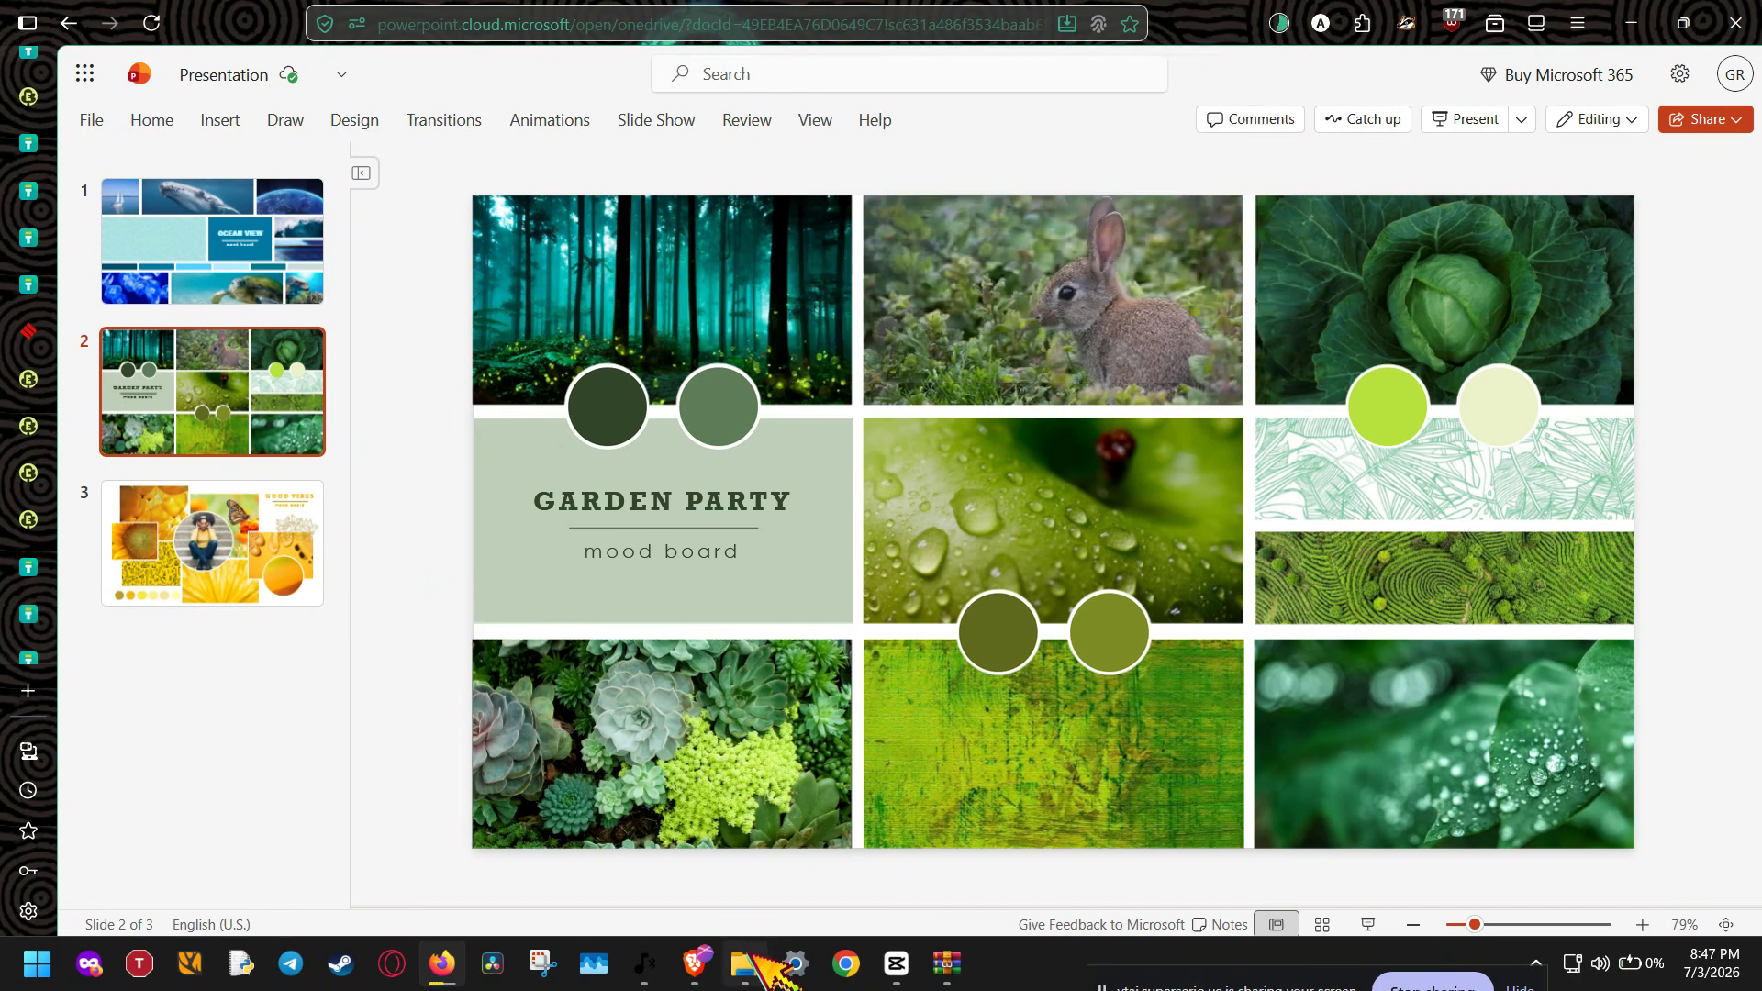
- In File Explorer's Downloads folder, extract Presentation(1).zip with WinRAR into its own Presentation(1) folder
left_click(745, 963)
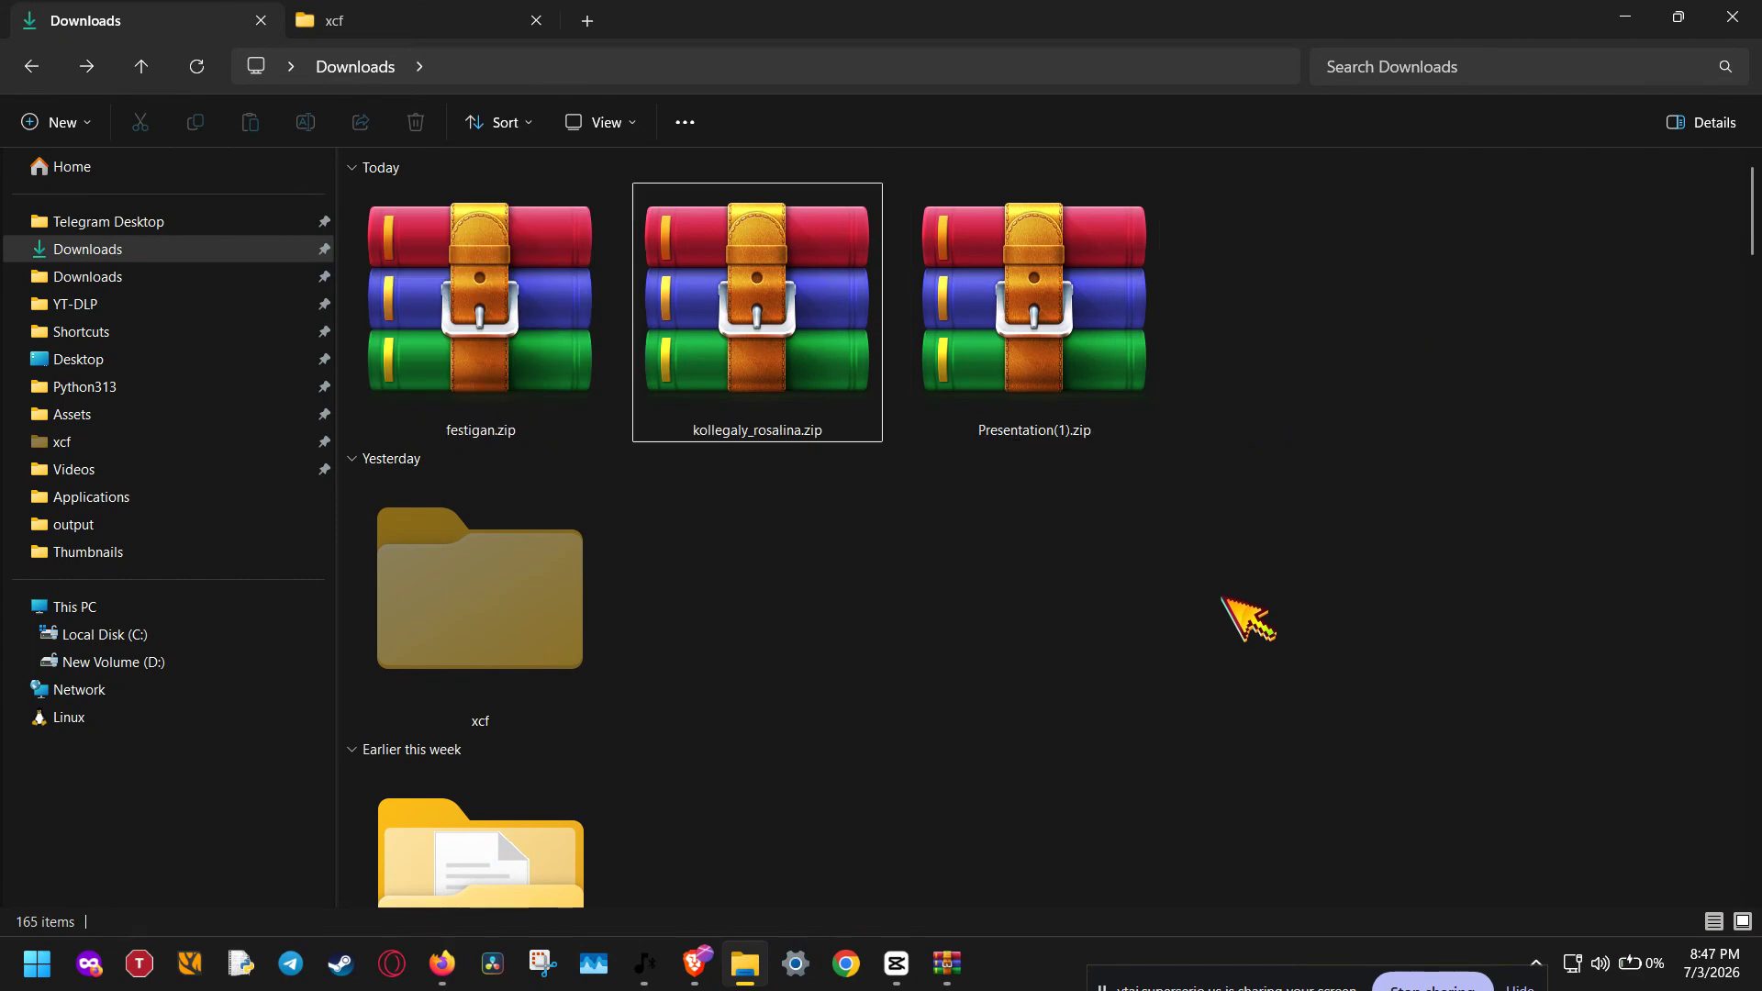
left_click(1096, 399)
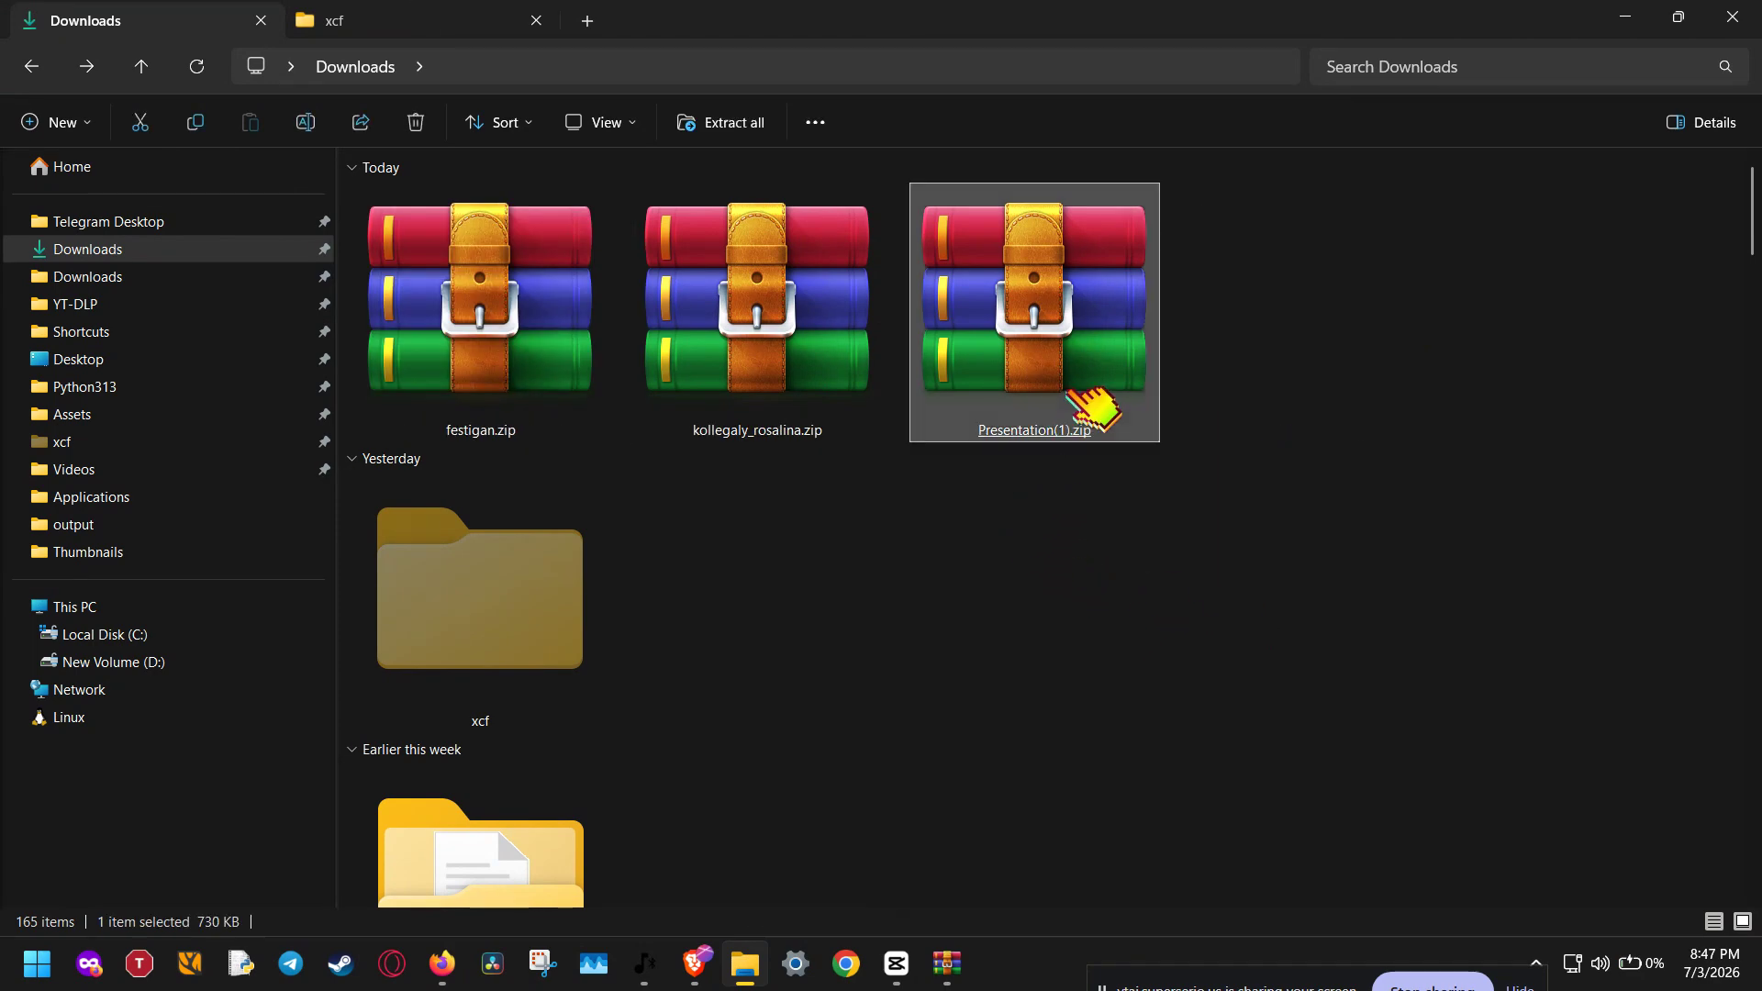
right_click(1070, 390)
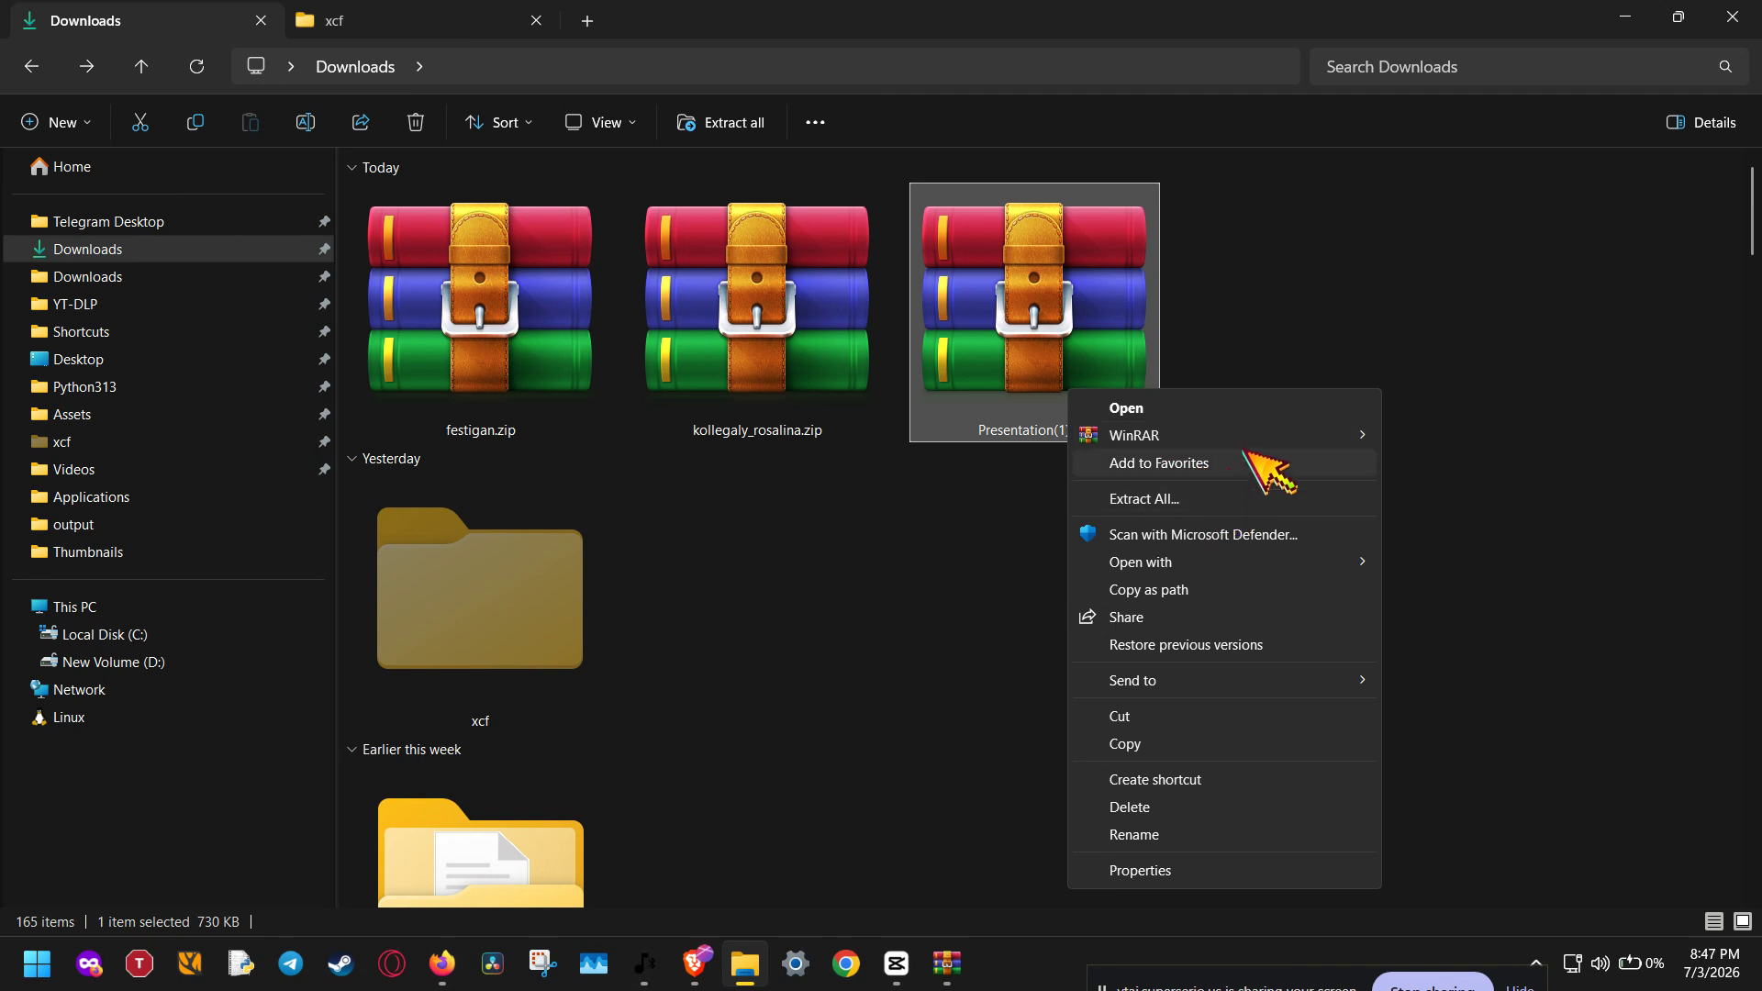
mouse_move(1335, 439)
left_click(1595, 502)
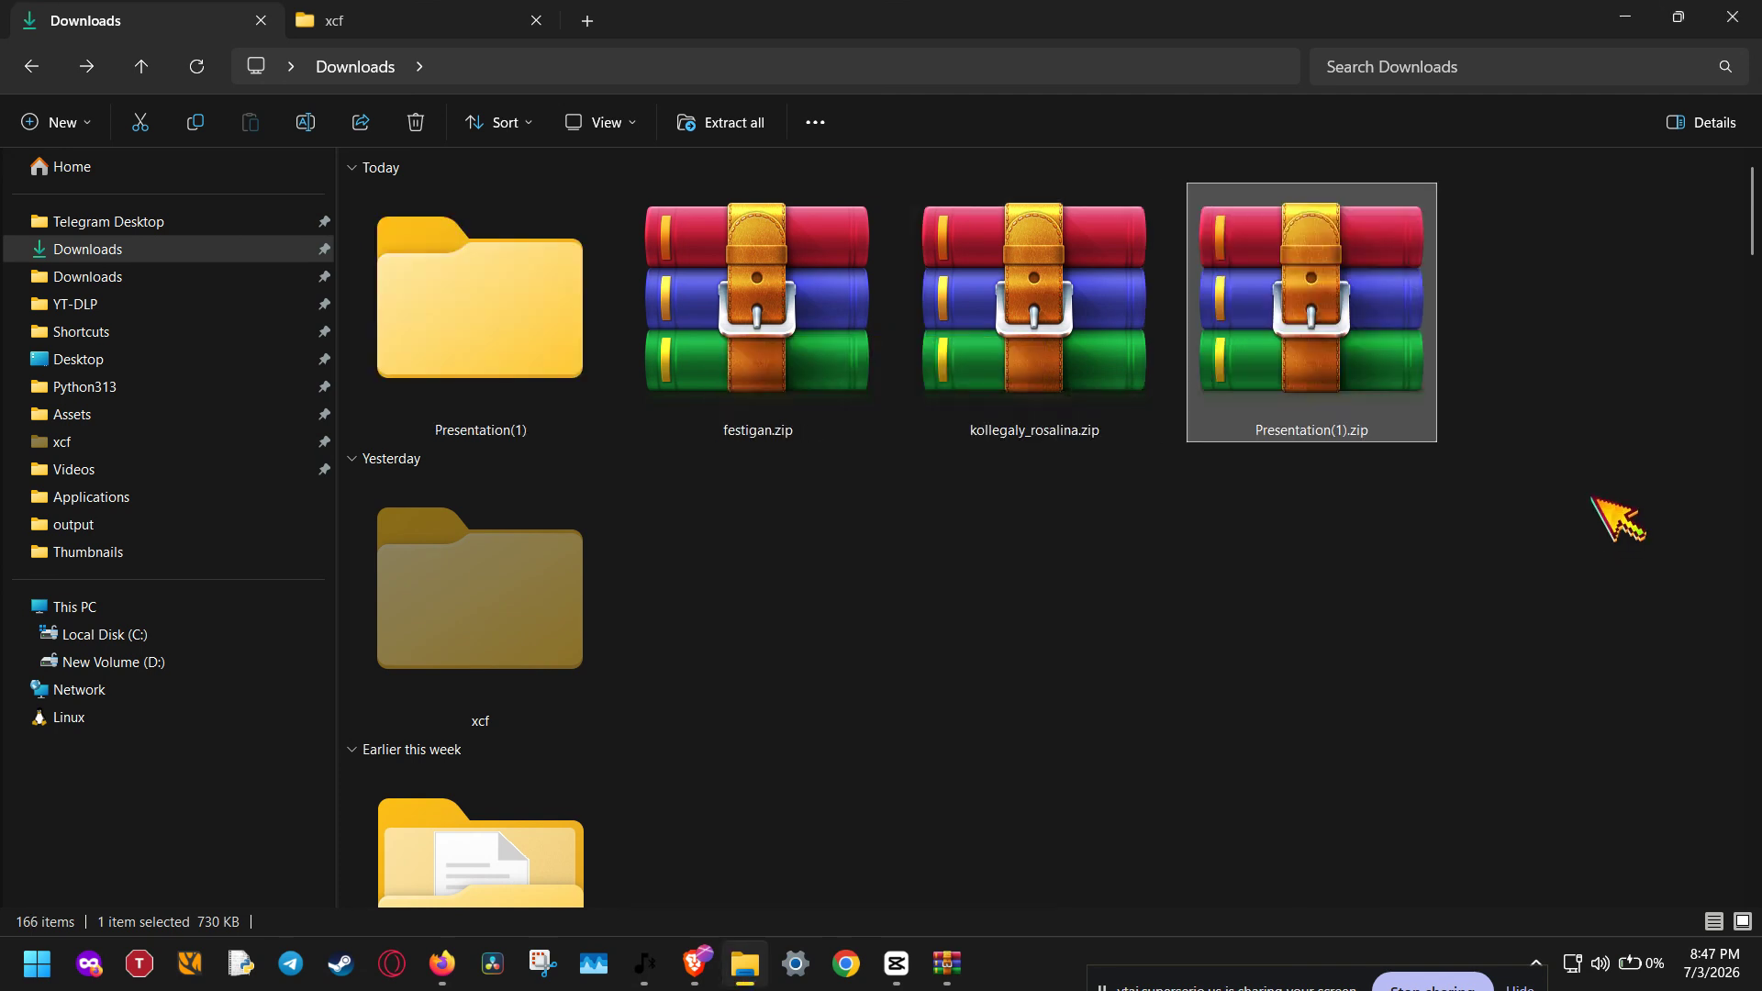
- Open the extracted Presentation(1) folder and check the exported slide images
left_click(468, 387)
double_click(468, 387)
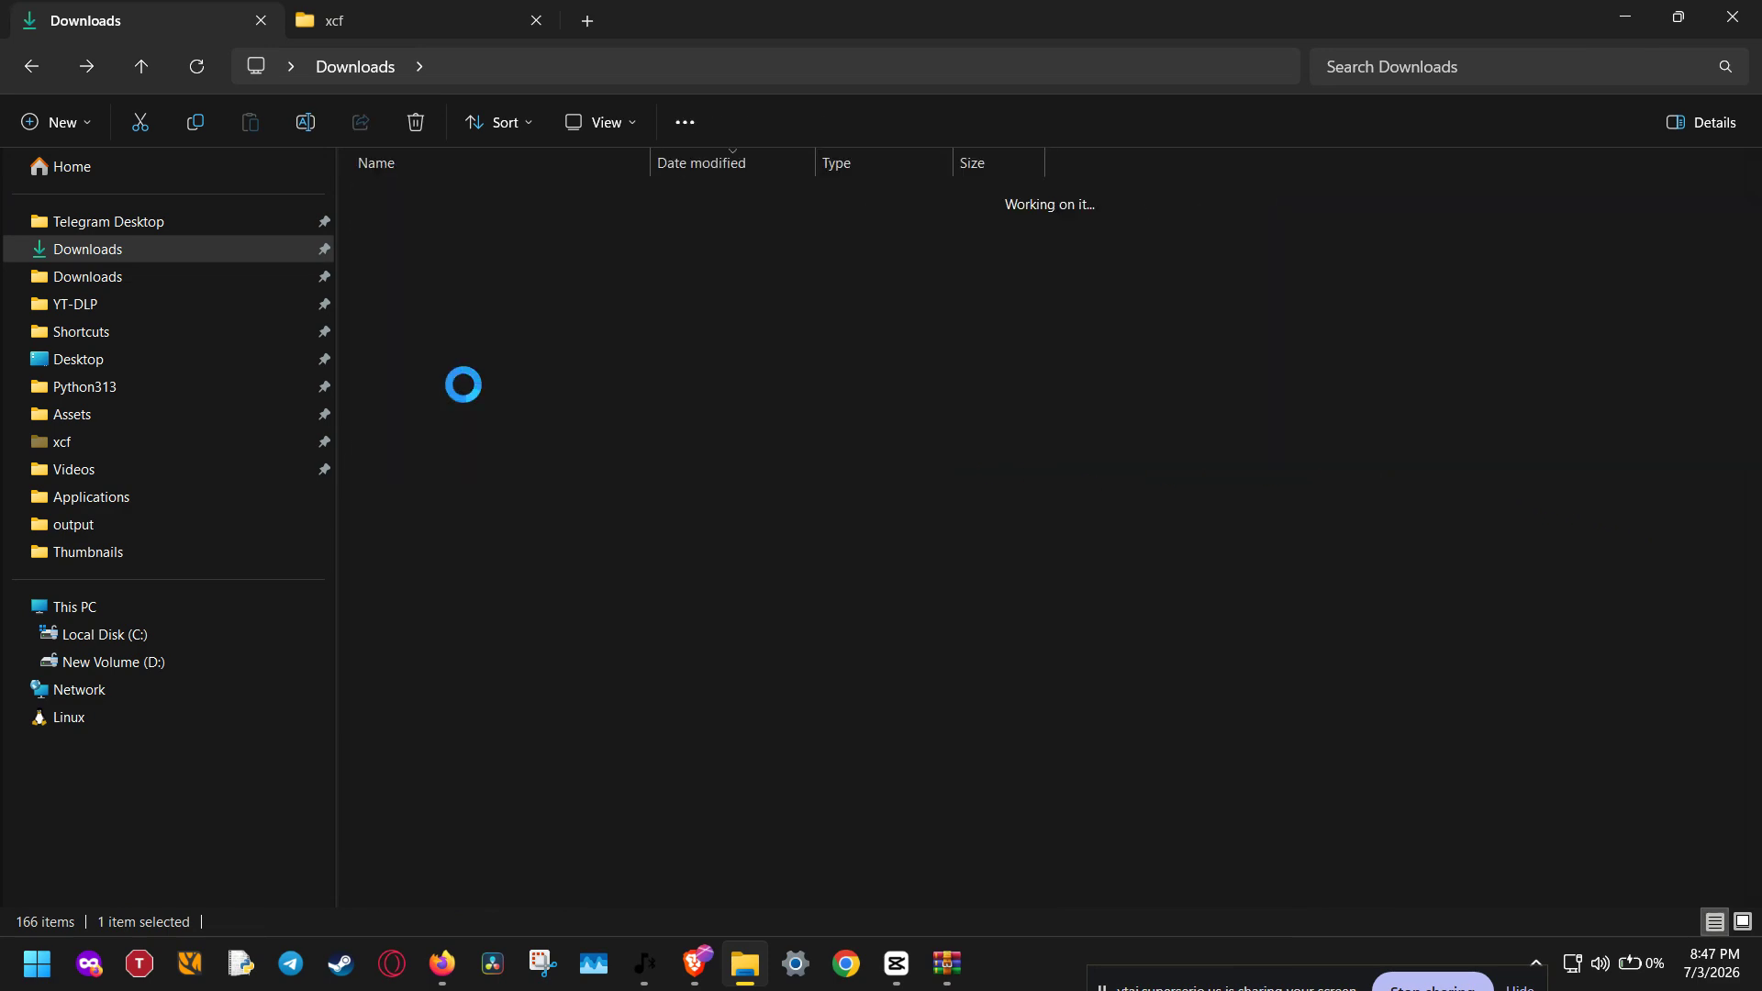
left_click_drag(417, 456, 560, 165)
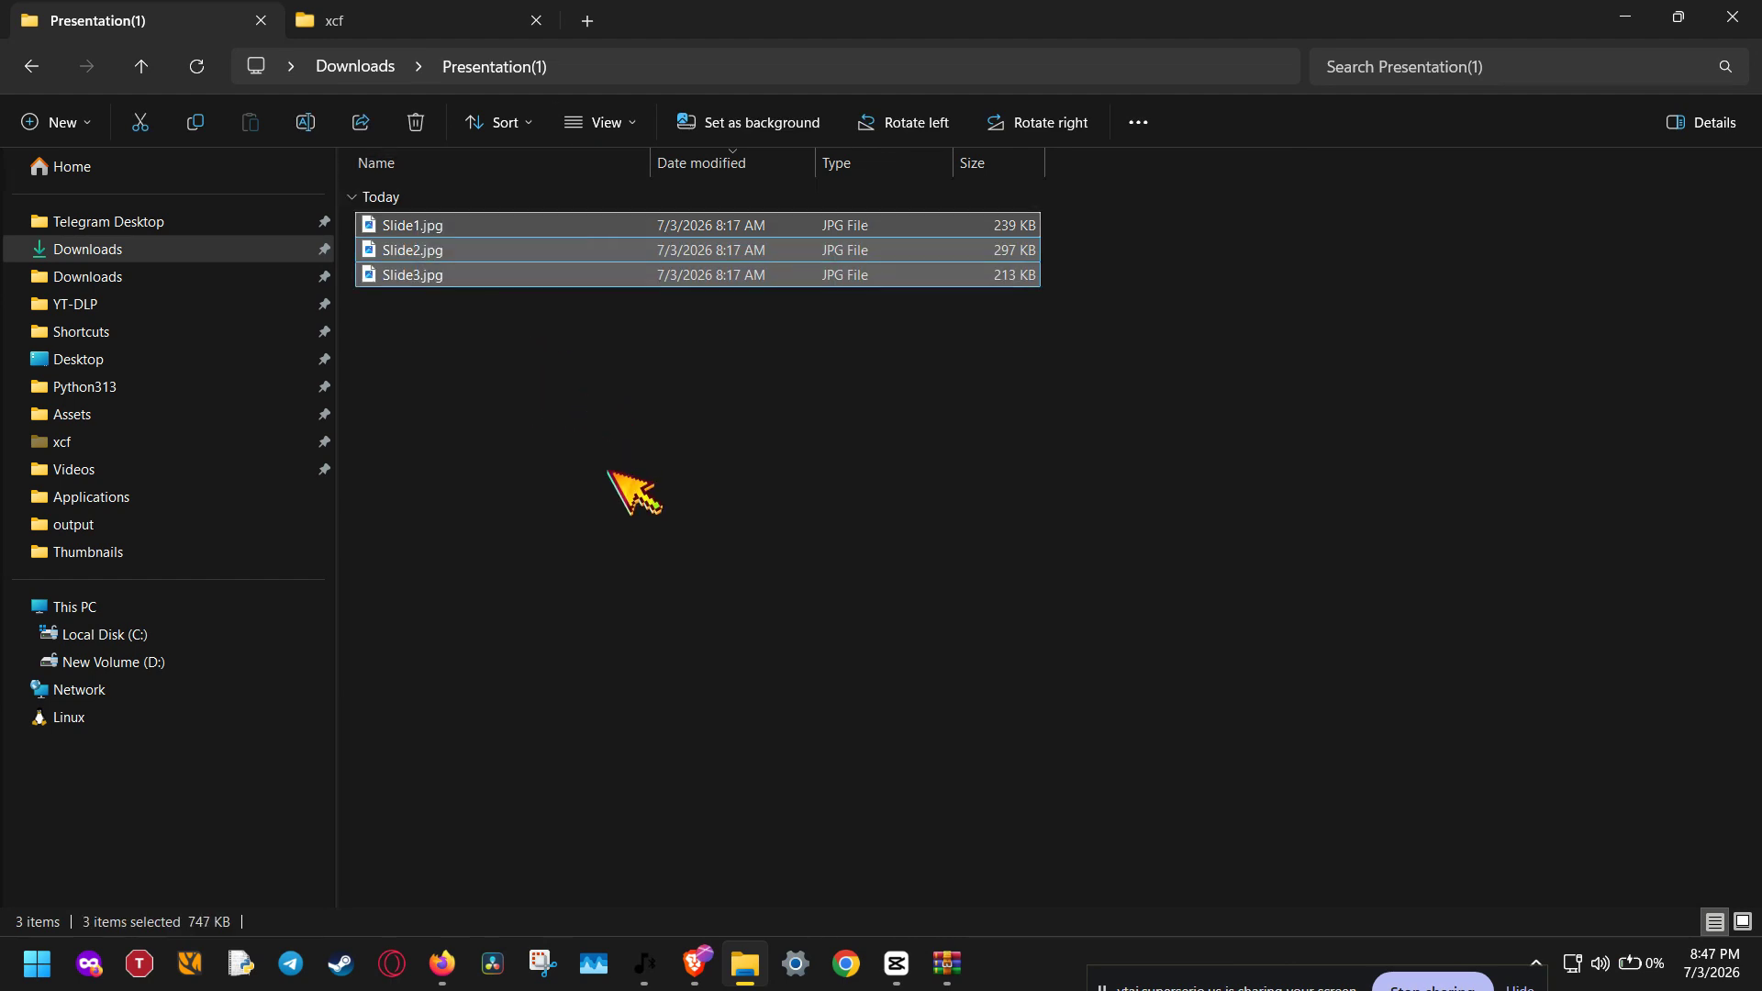
- Switch to CapCut and import Slide1.jpg, Slide2.jpg and Slide3.jpg from the Presentation(1) folder in Downloads
mouse_move(714, 952)
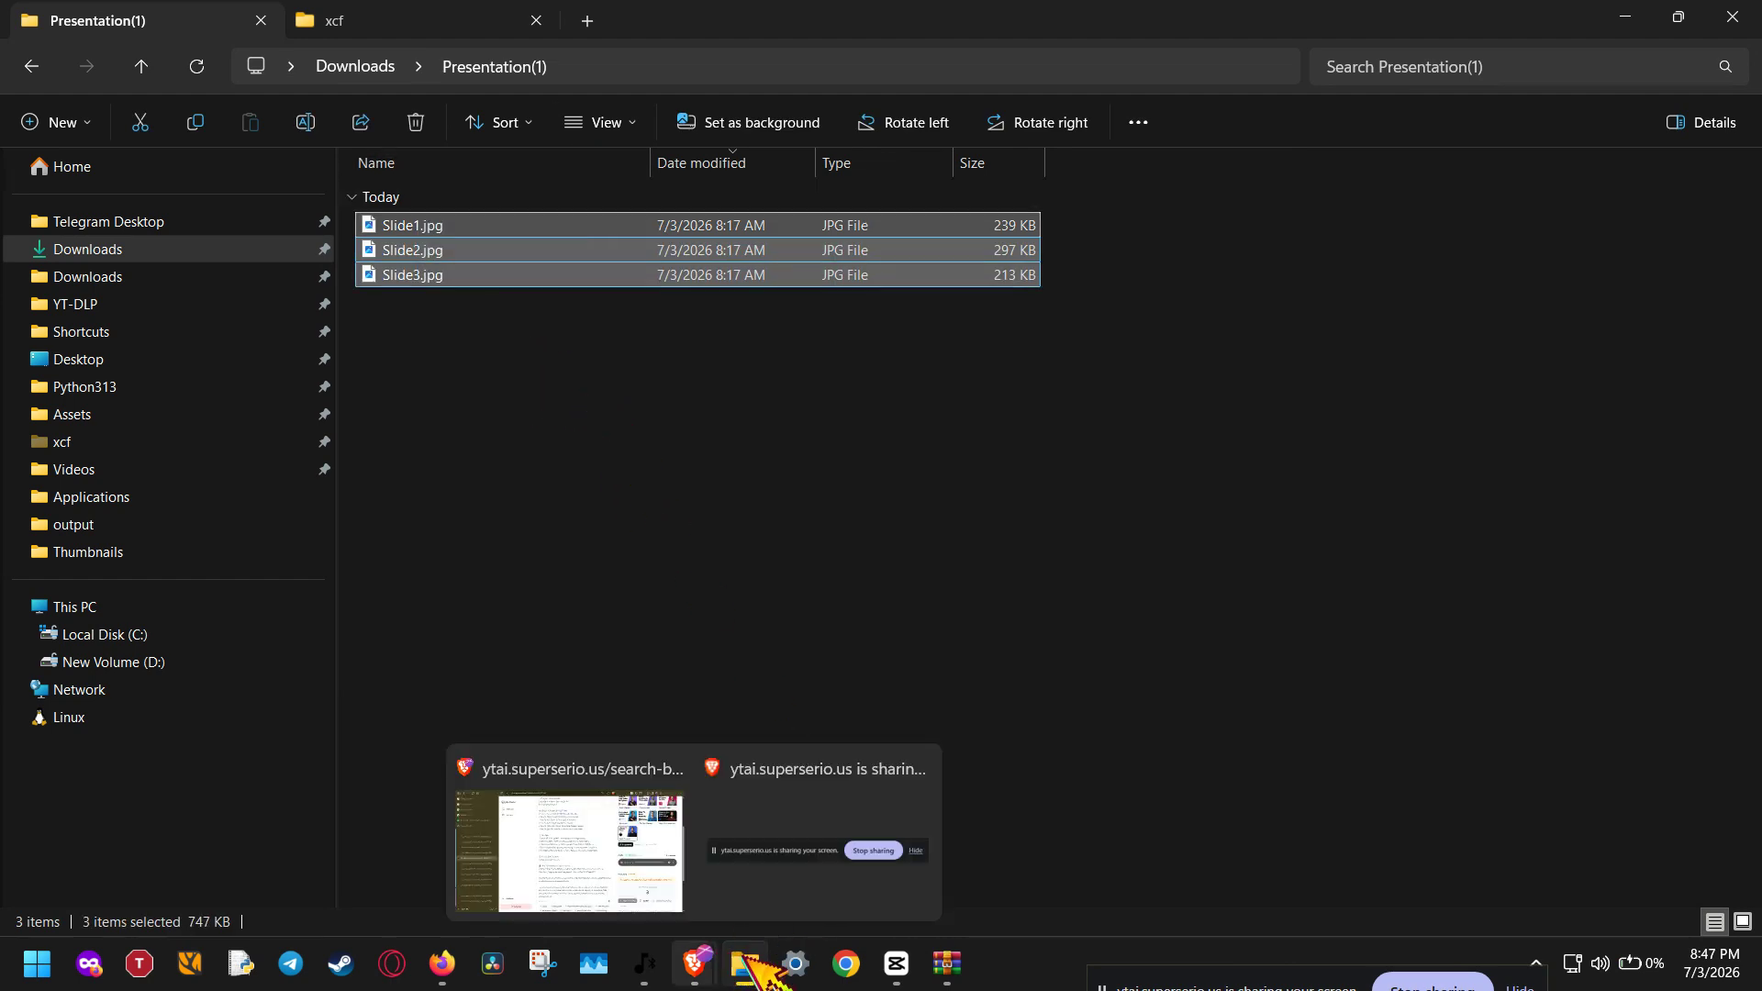
left_click(896, 964)
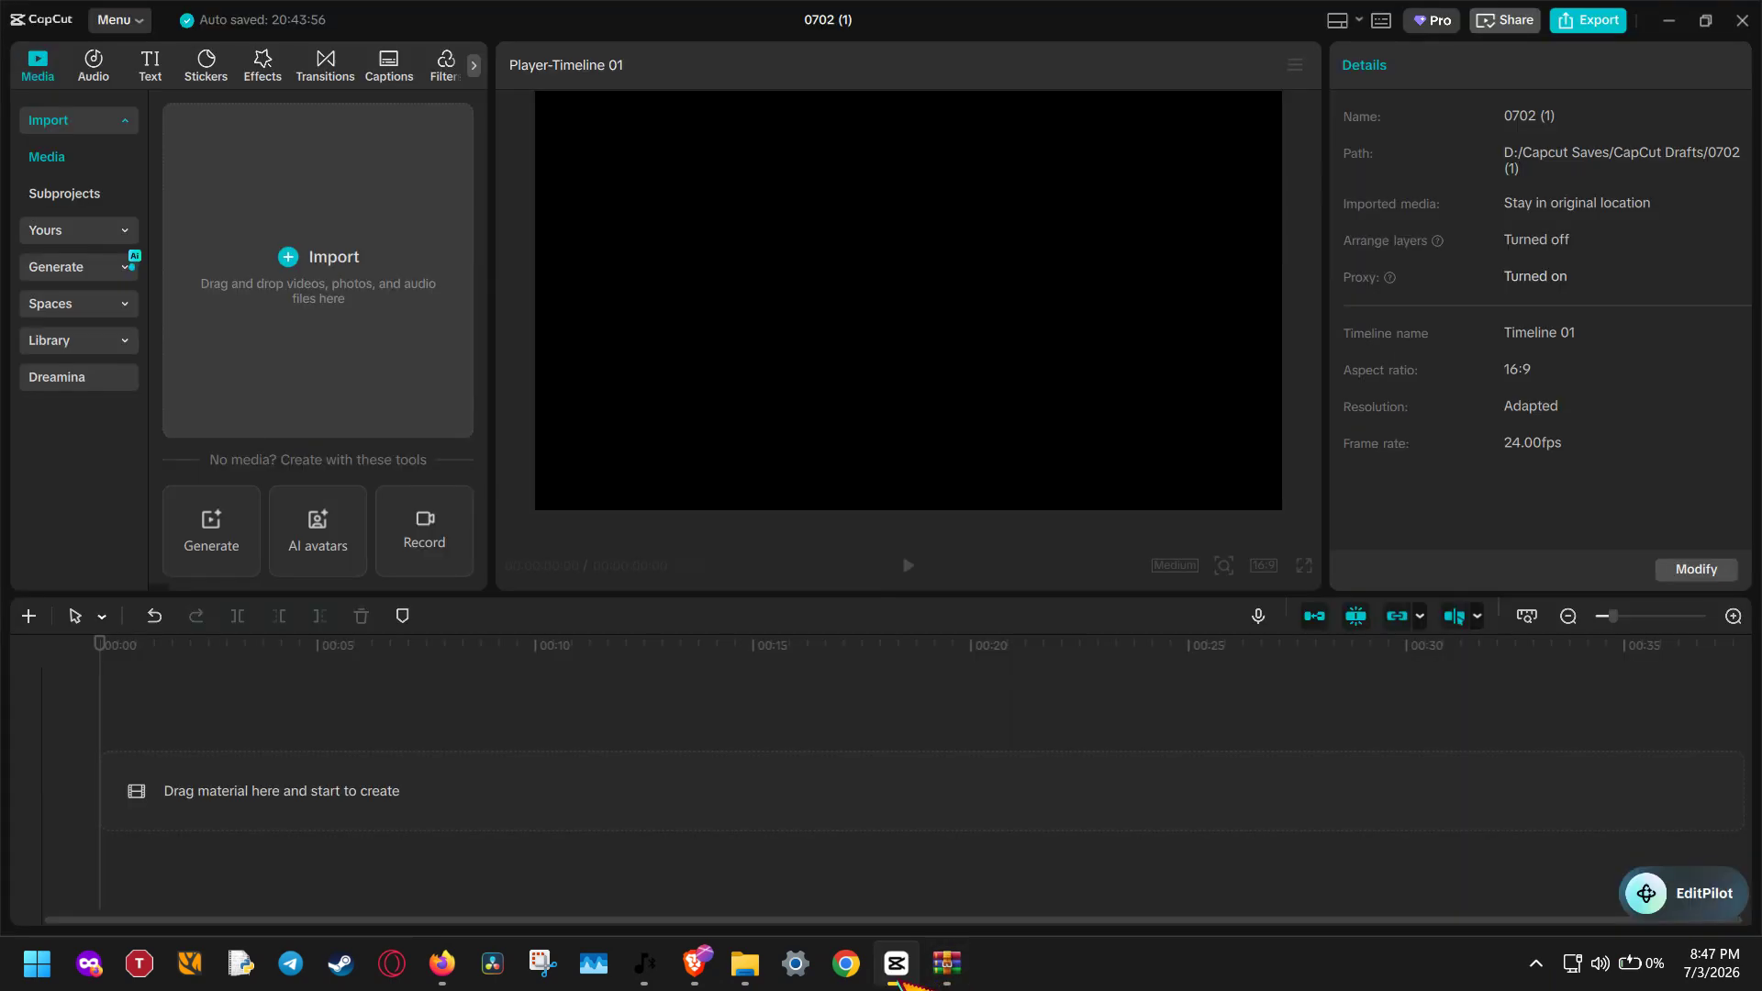
left_click(327, 266)
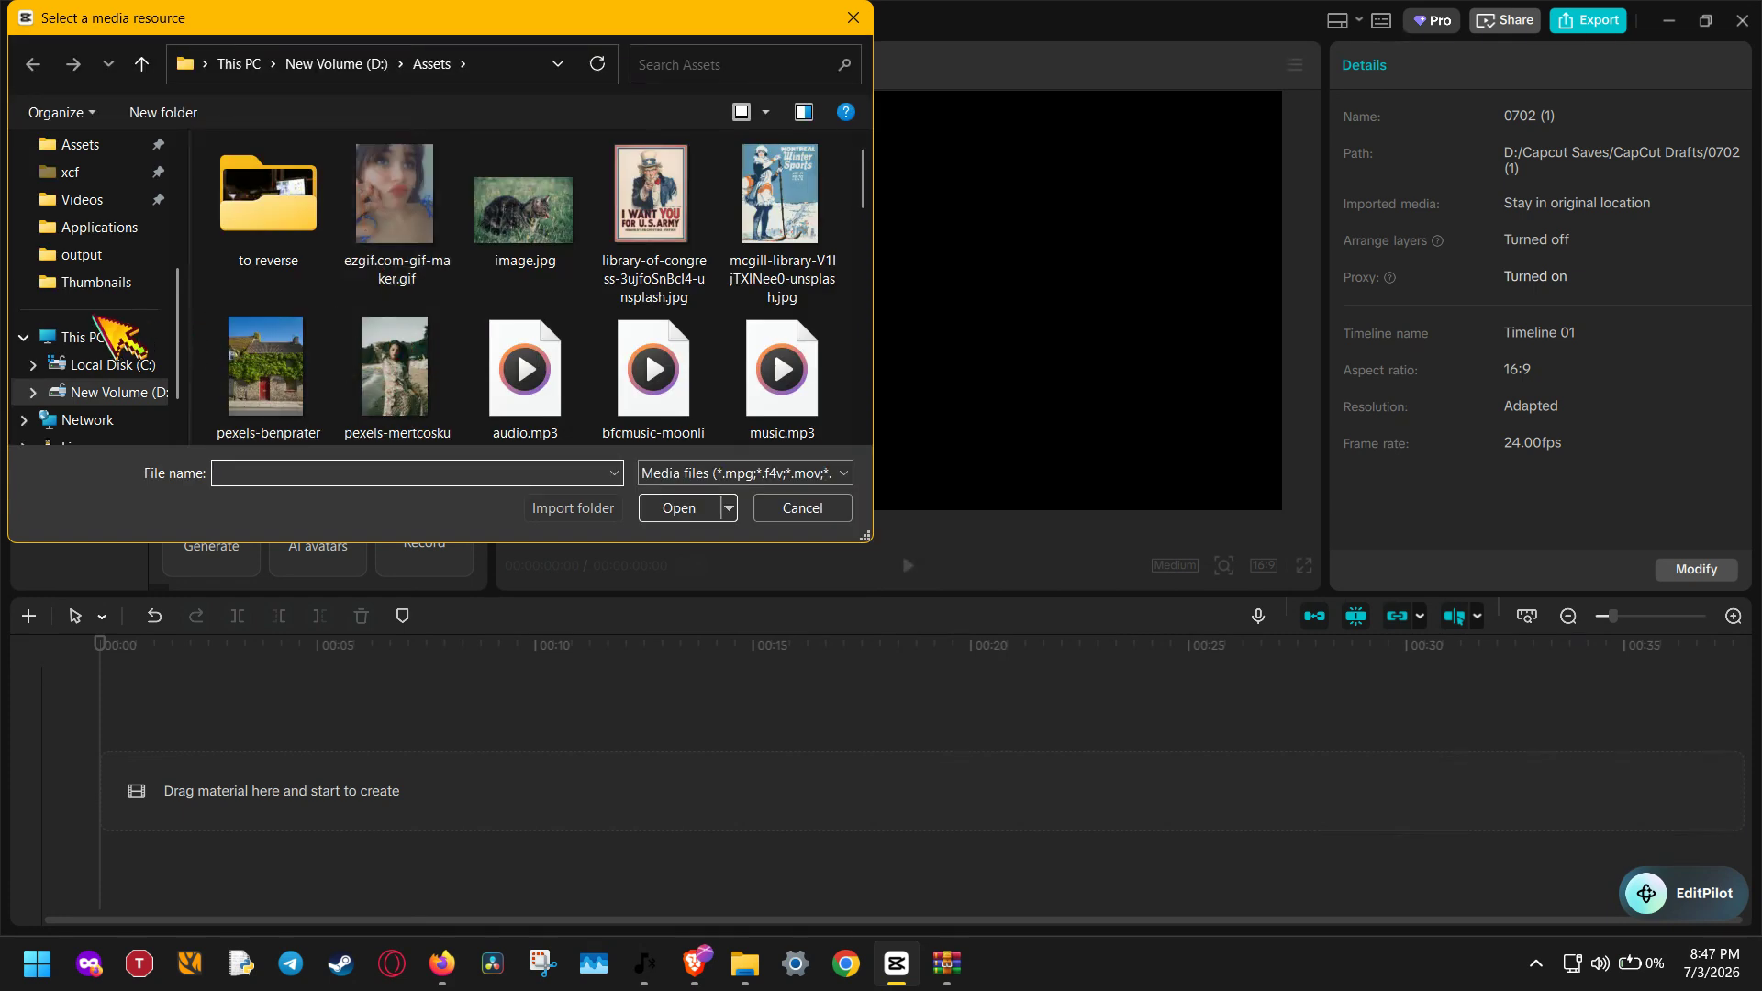
scroll(110, 339, "up", 3)
left_click(96, 233)
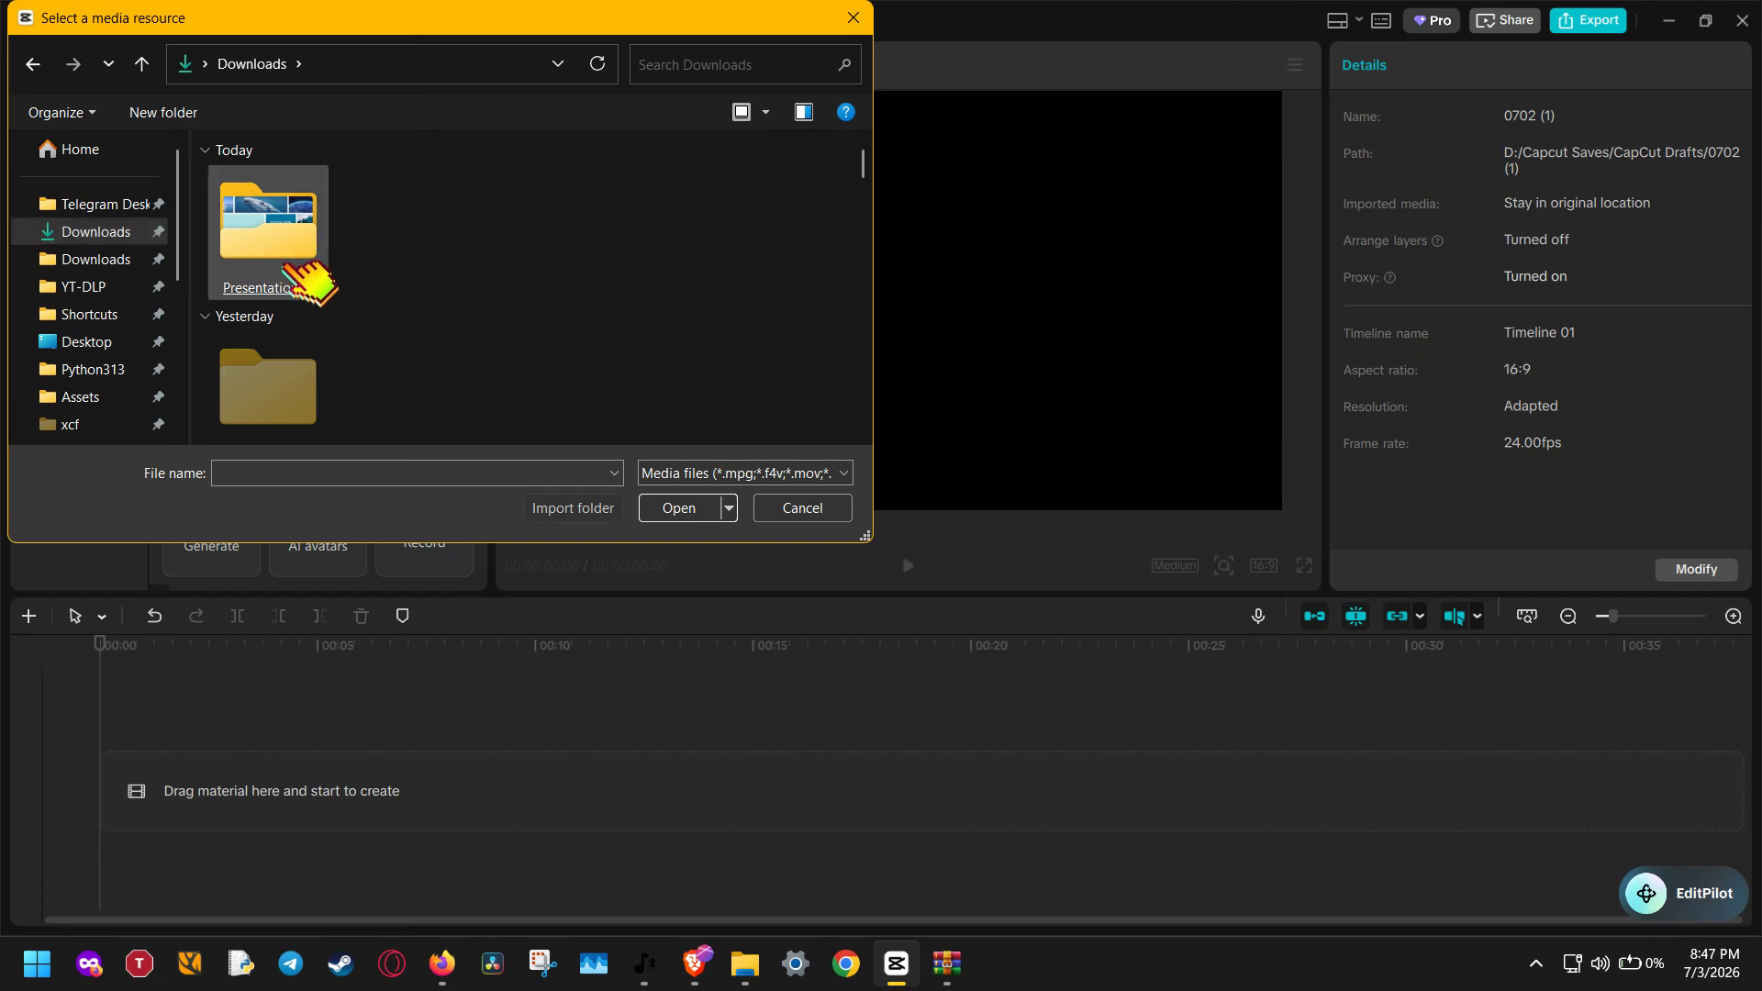
double_click(290, 271)
left_click(287, 266)
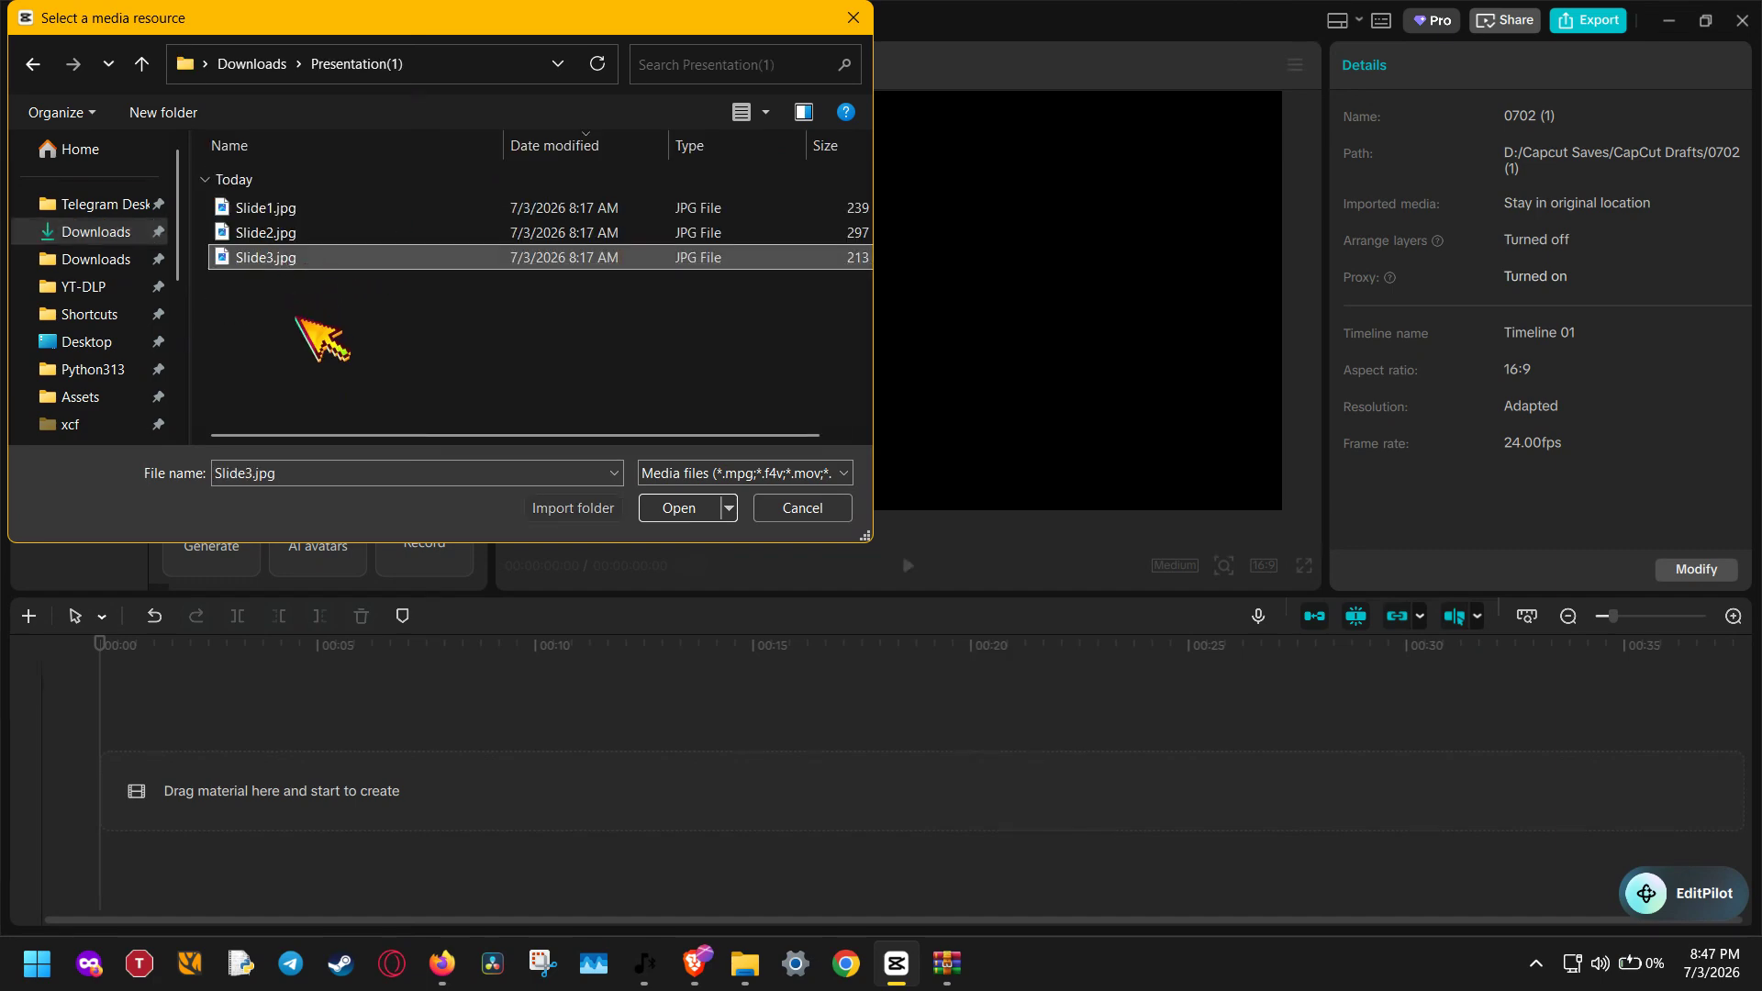
left_click_drag(321, 19, 736, 127)
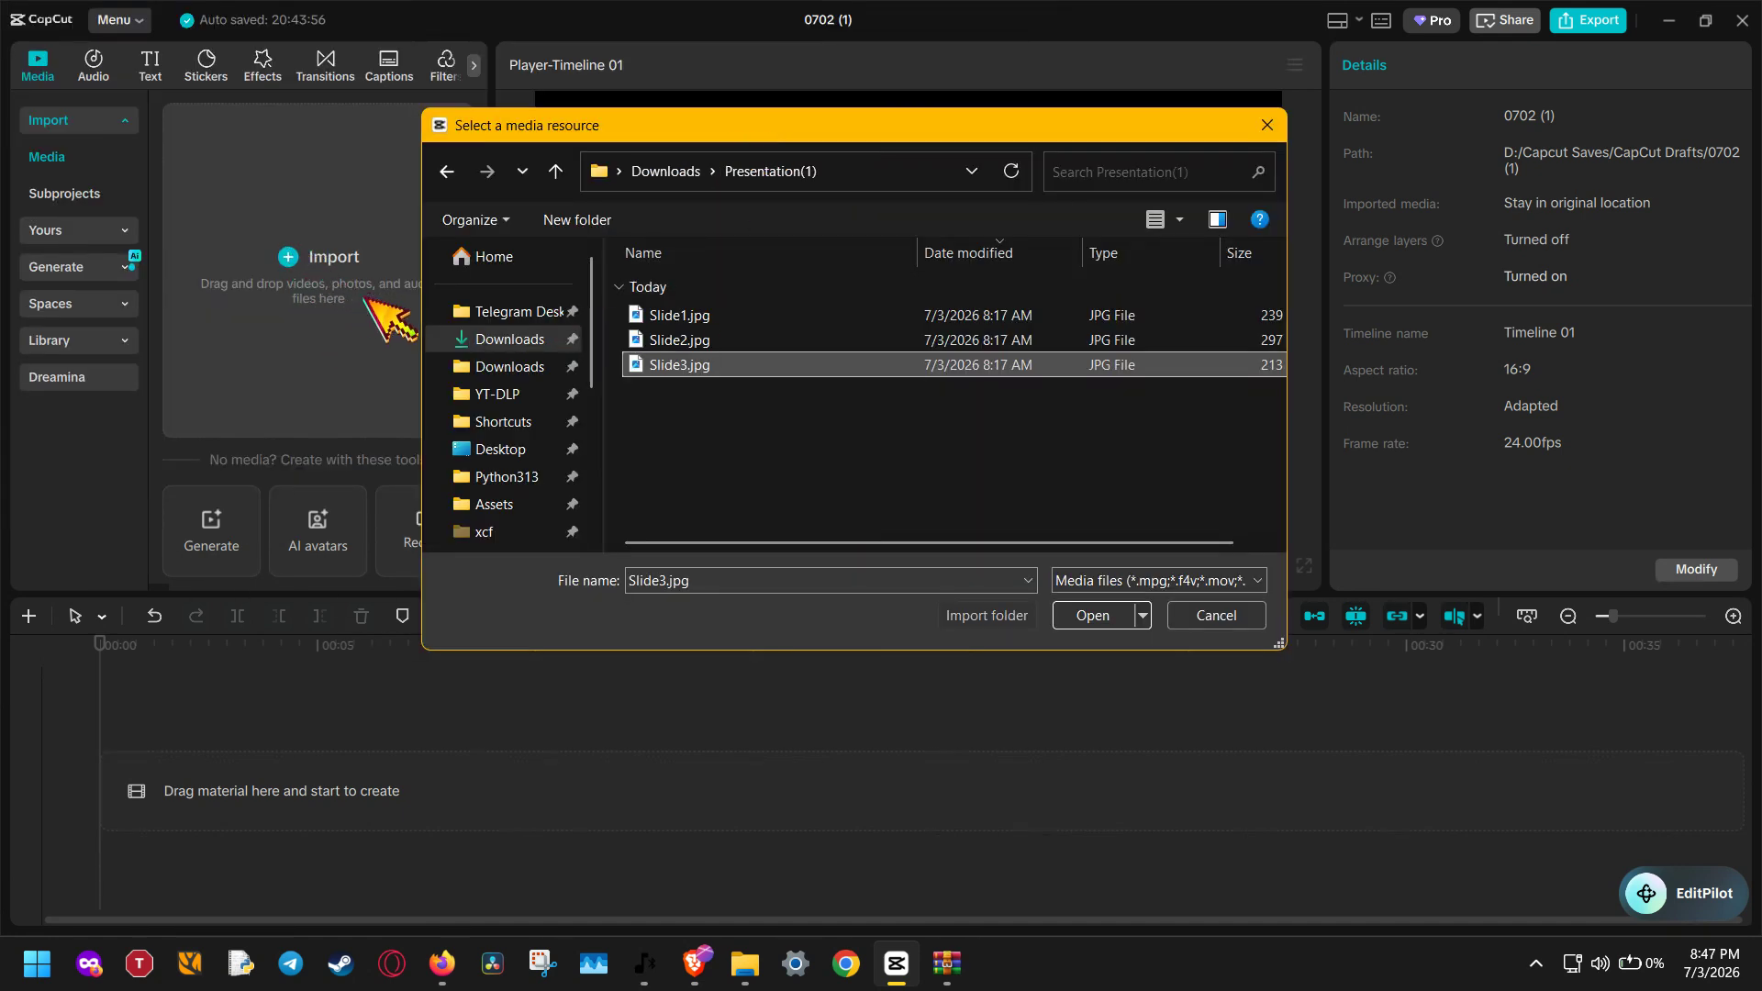
left_click_drag(676, 429, 780, 318)
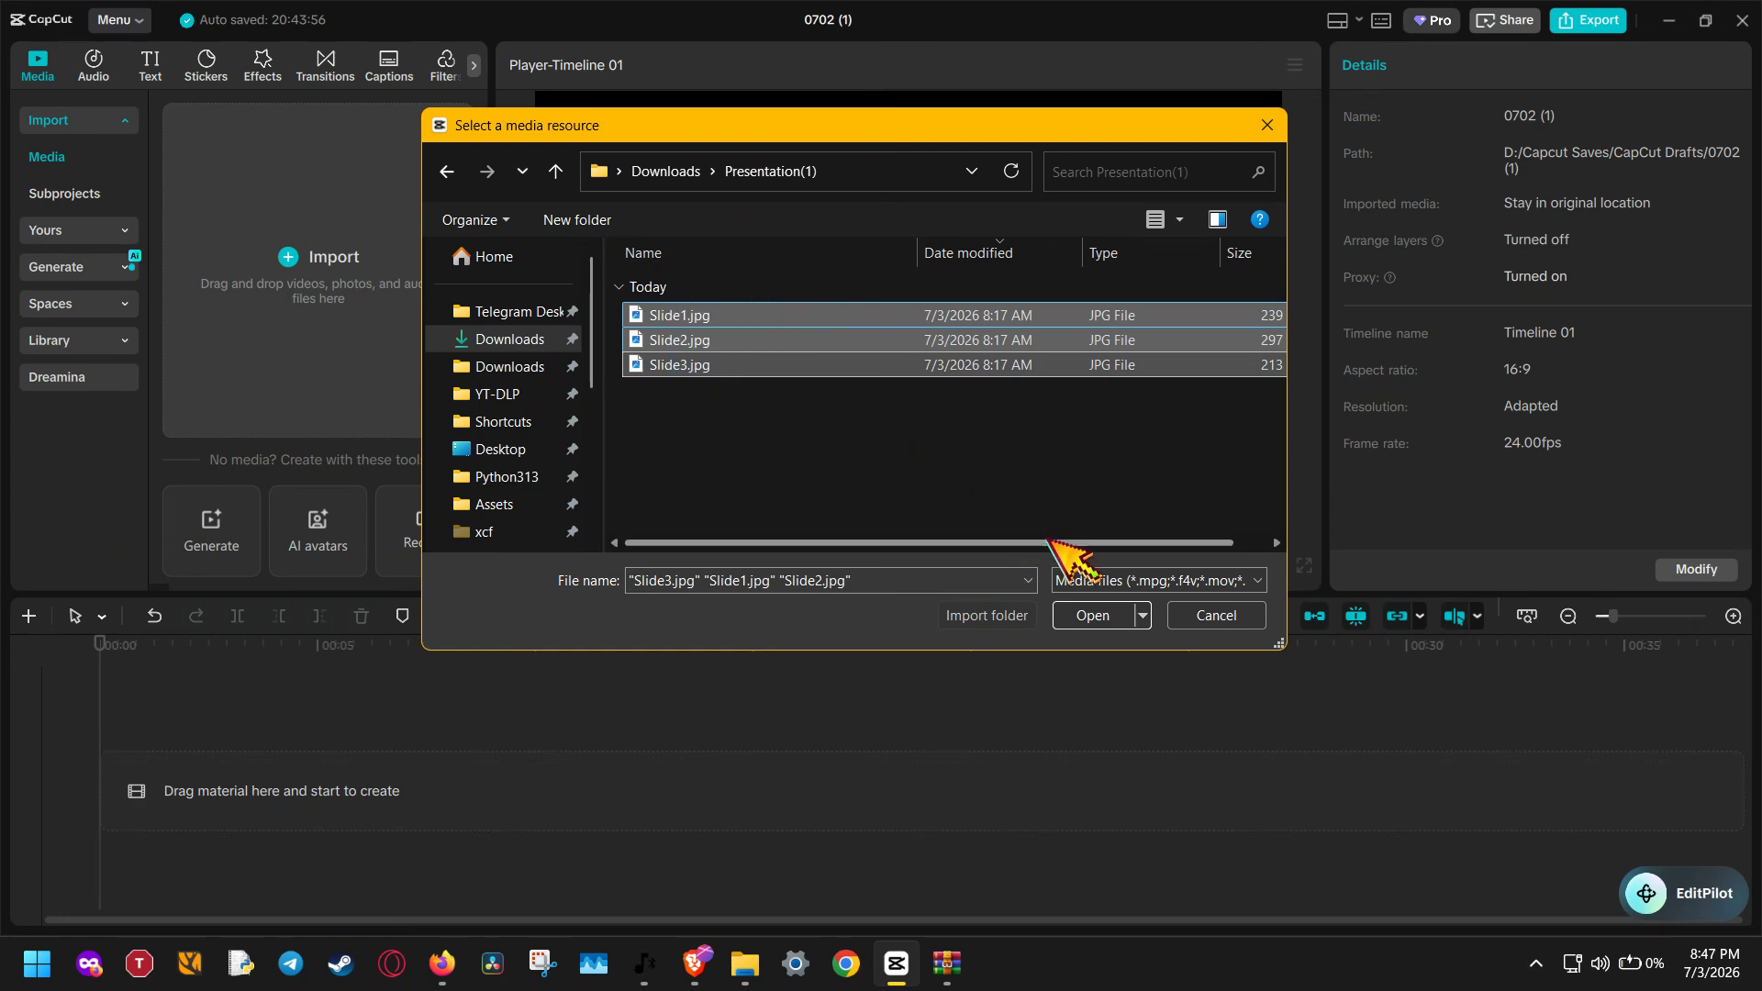
left_click(1092, 616)
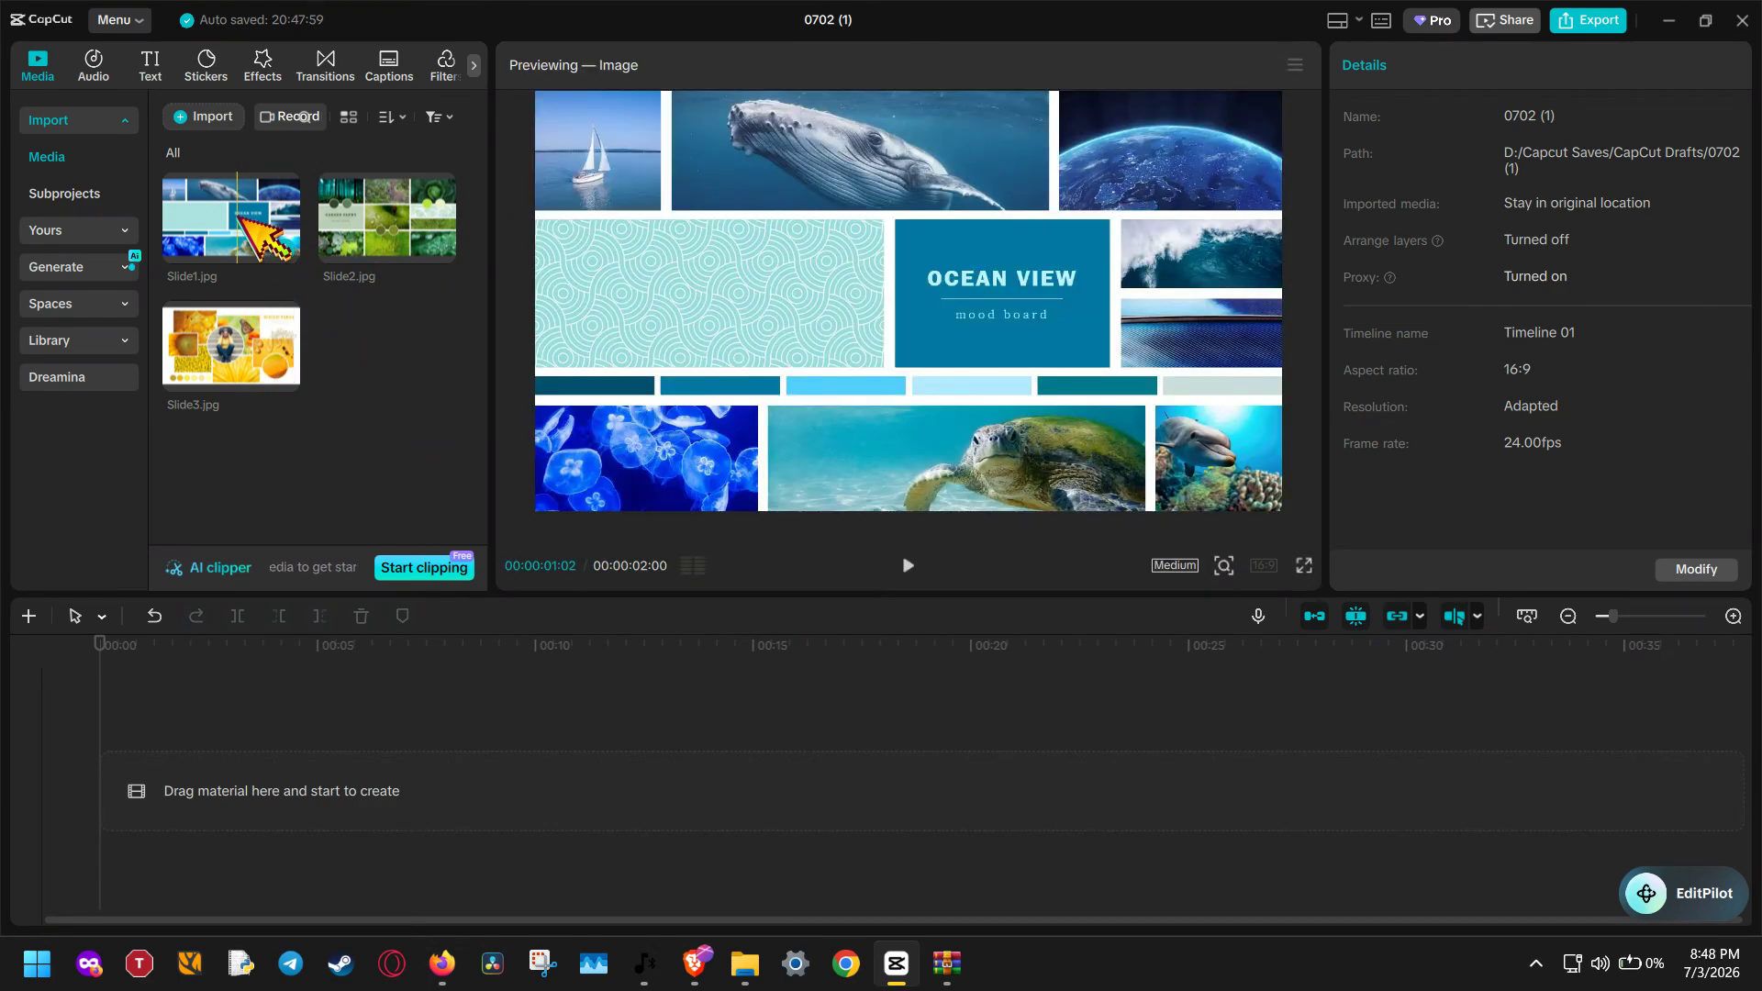
- Place the three slide images in order on the timeline and extend each clip to 4 seconds
left_click_drag(414, 360, 223, 757)
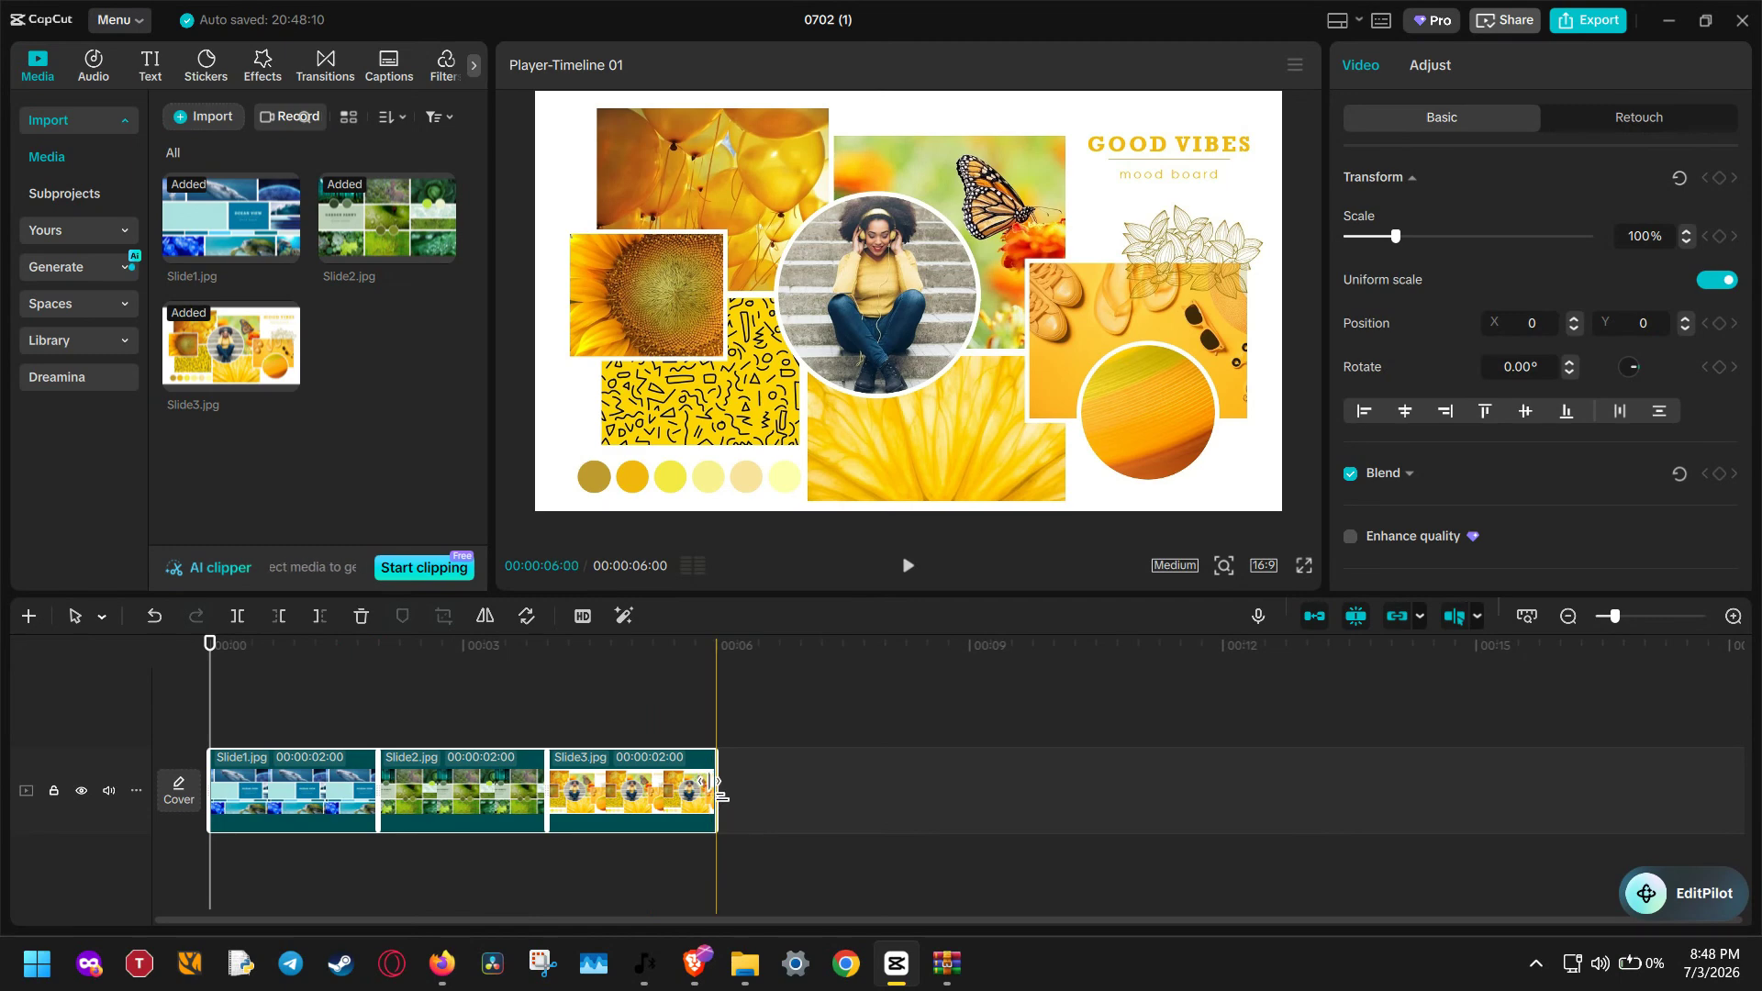
left_click_drag(719, 791, 855, 795)
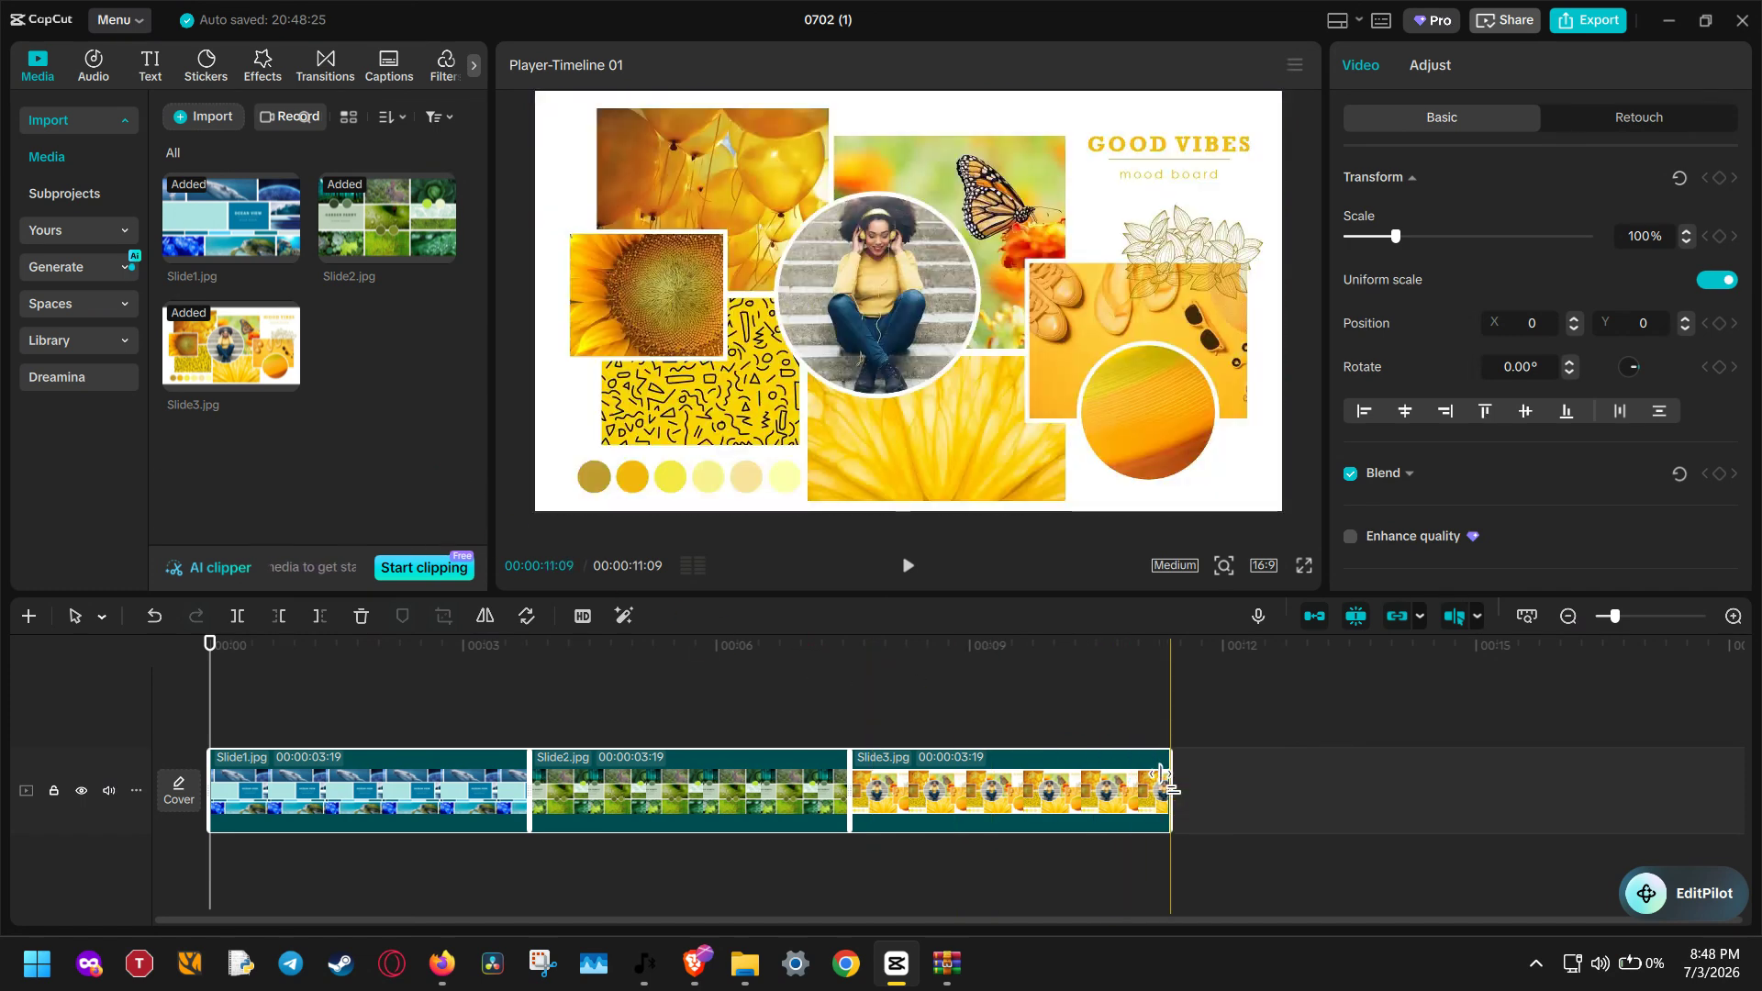
left_click_drag(1165, 775, 1187, 776)
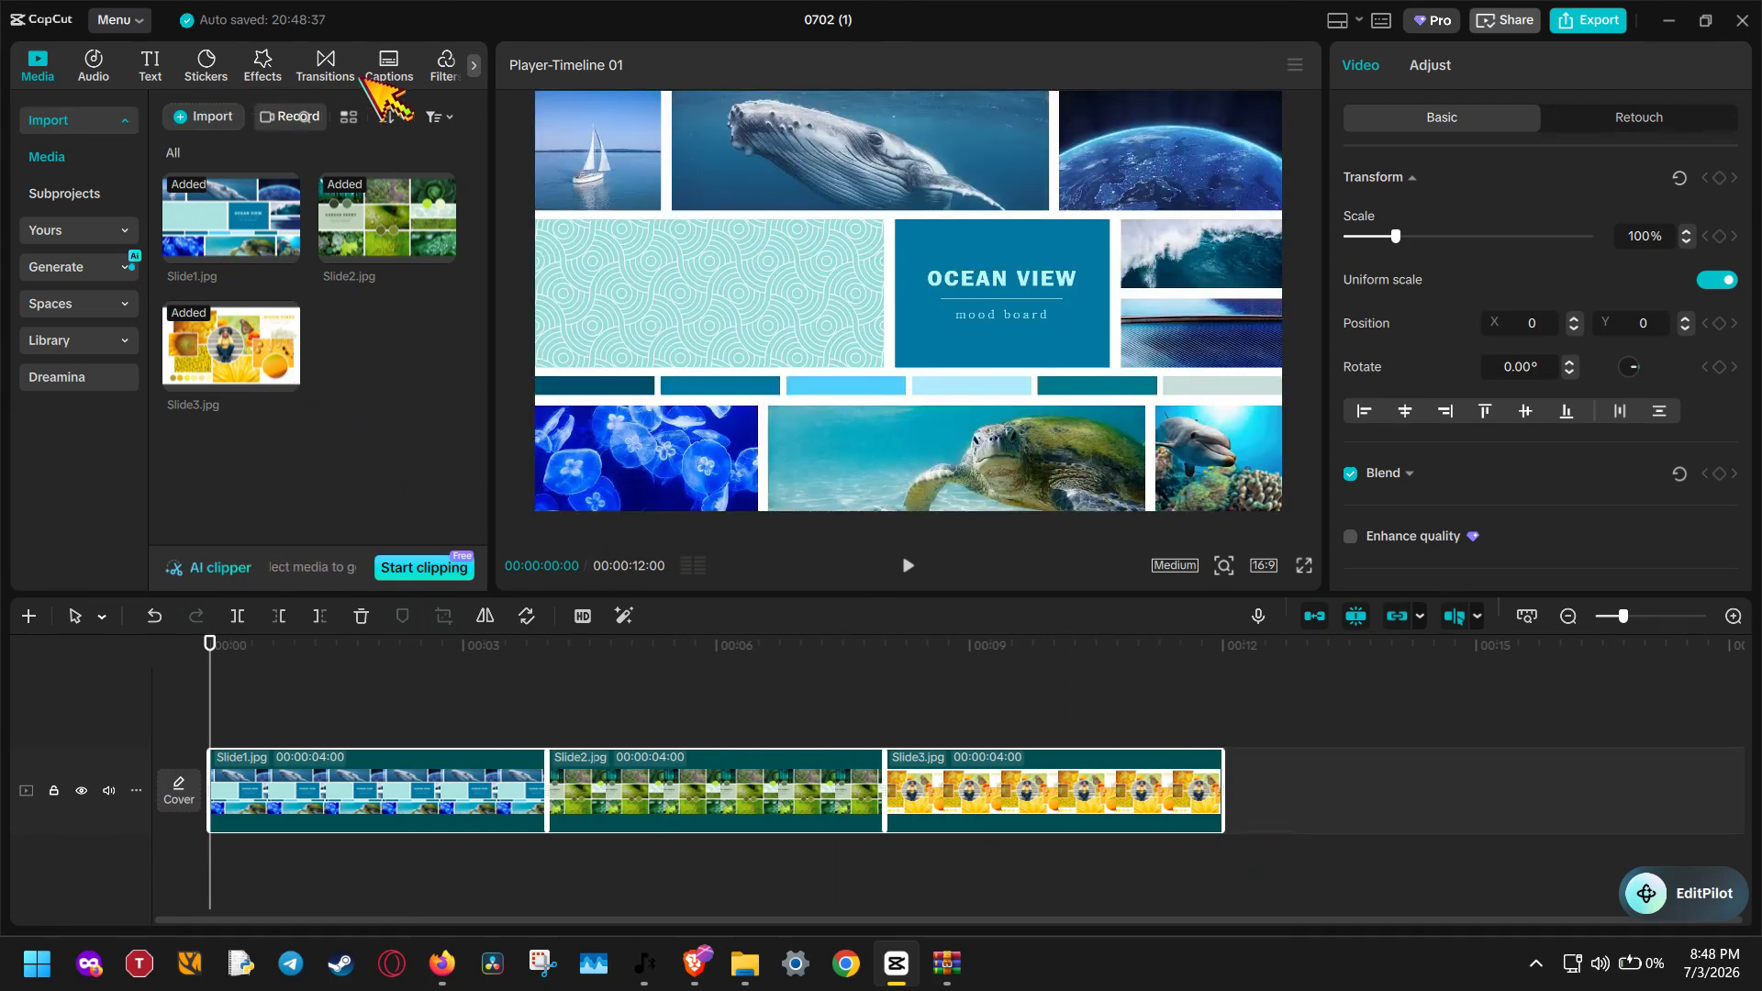
- Add the Shock Zoom transition between Slide1 and Slide2, accepting duplicate frames for the transition
left_click(326, 66)
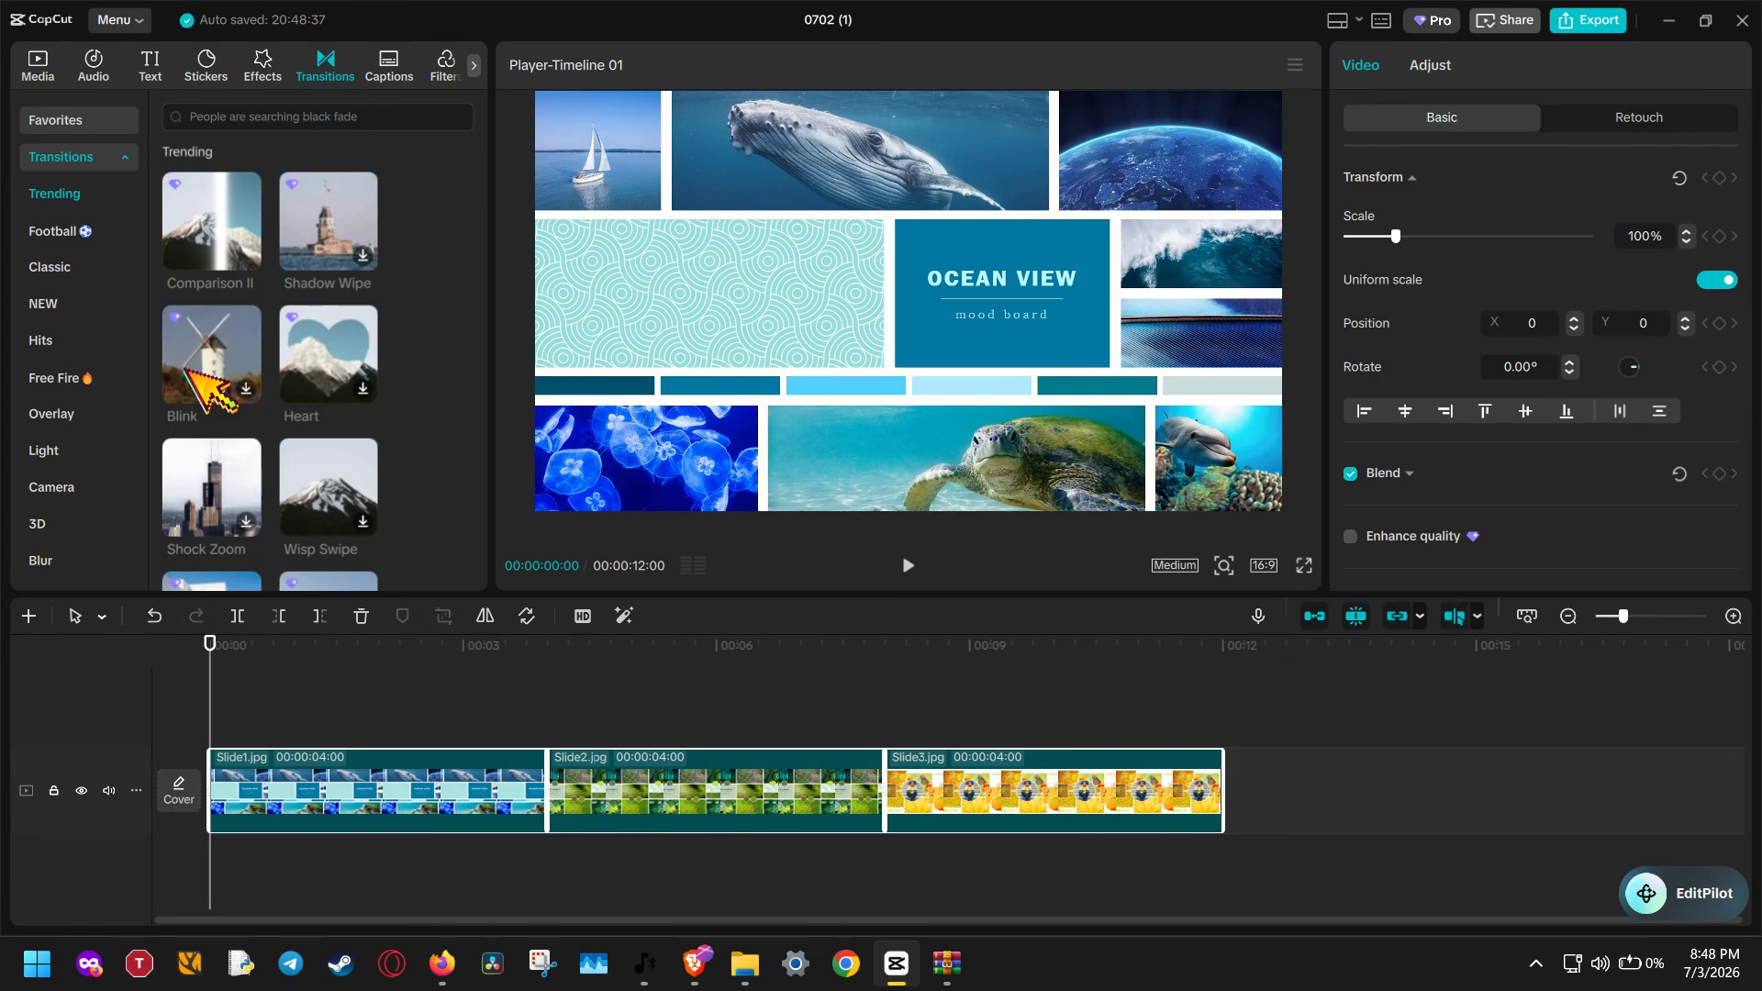
scroll(206, 376, "down", 1)
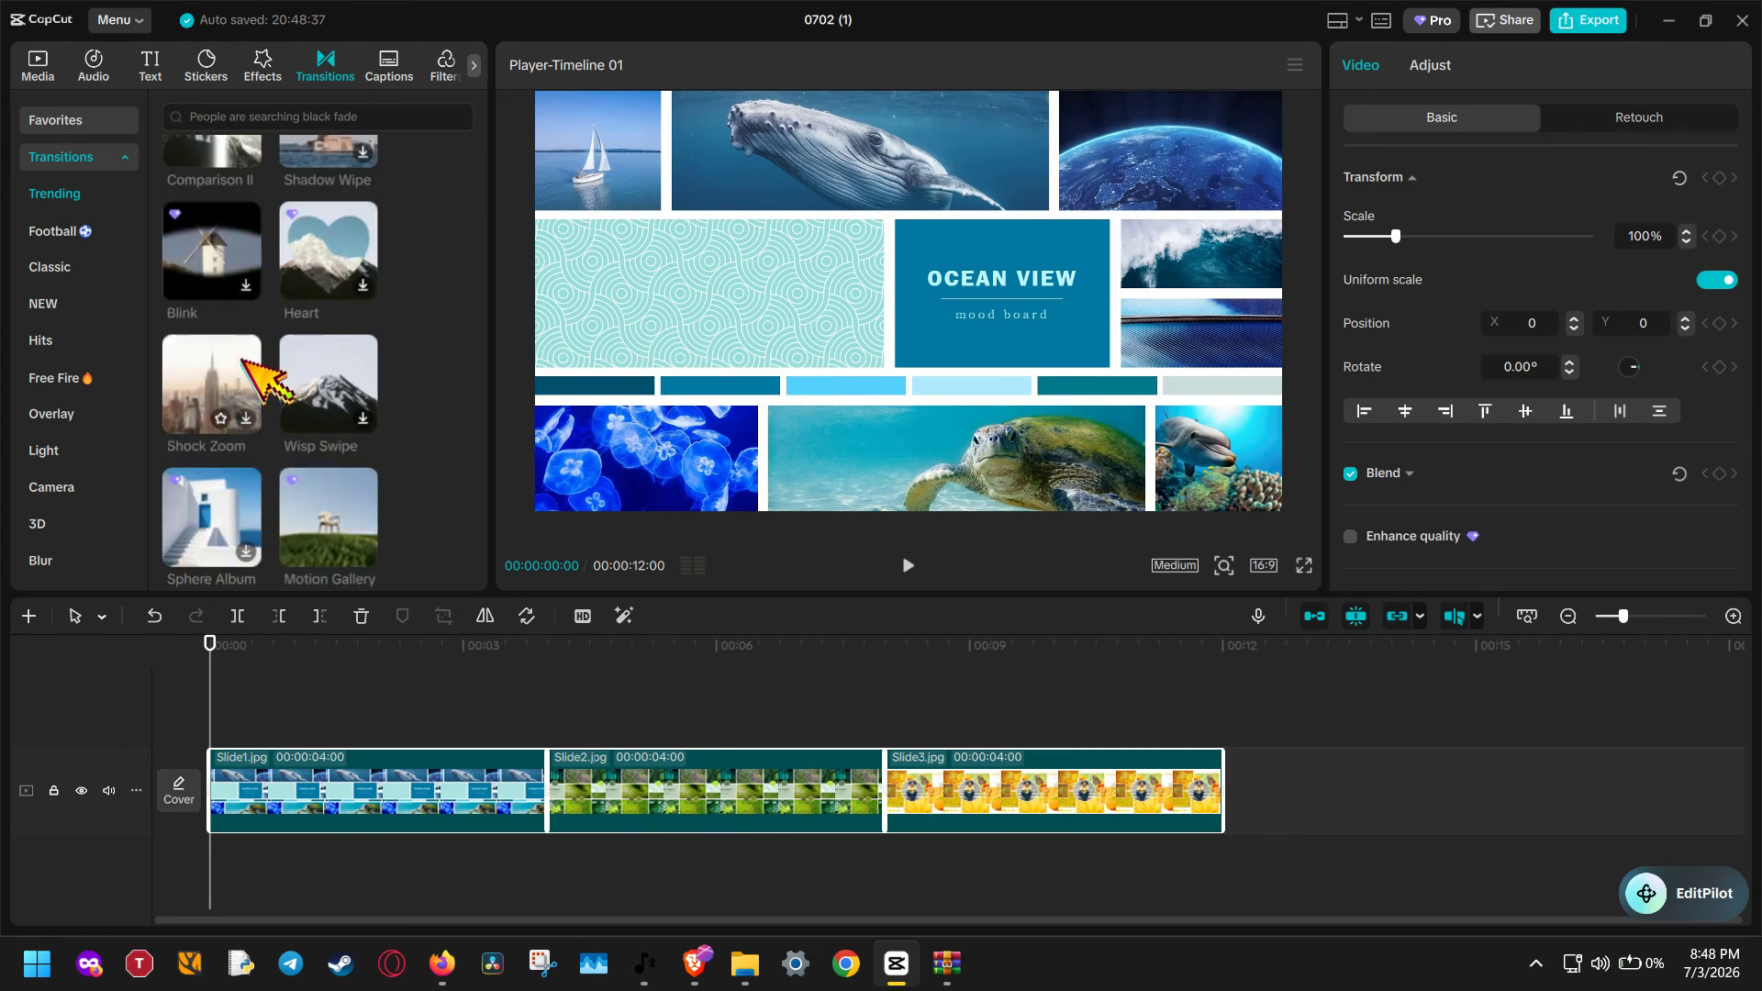
left_click_drag(280, 440, 525, 773)
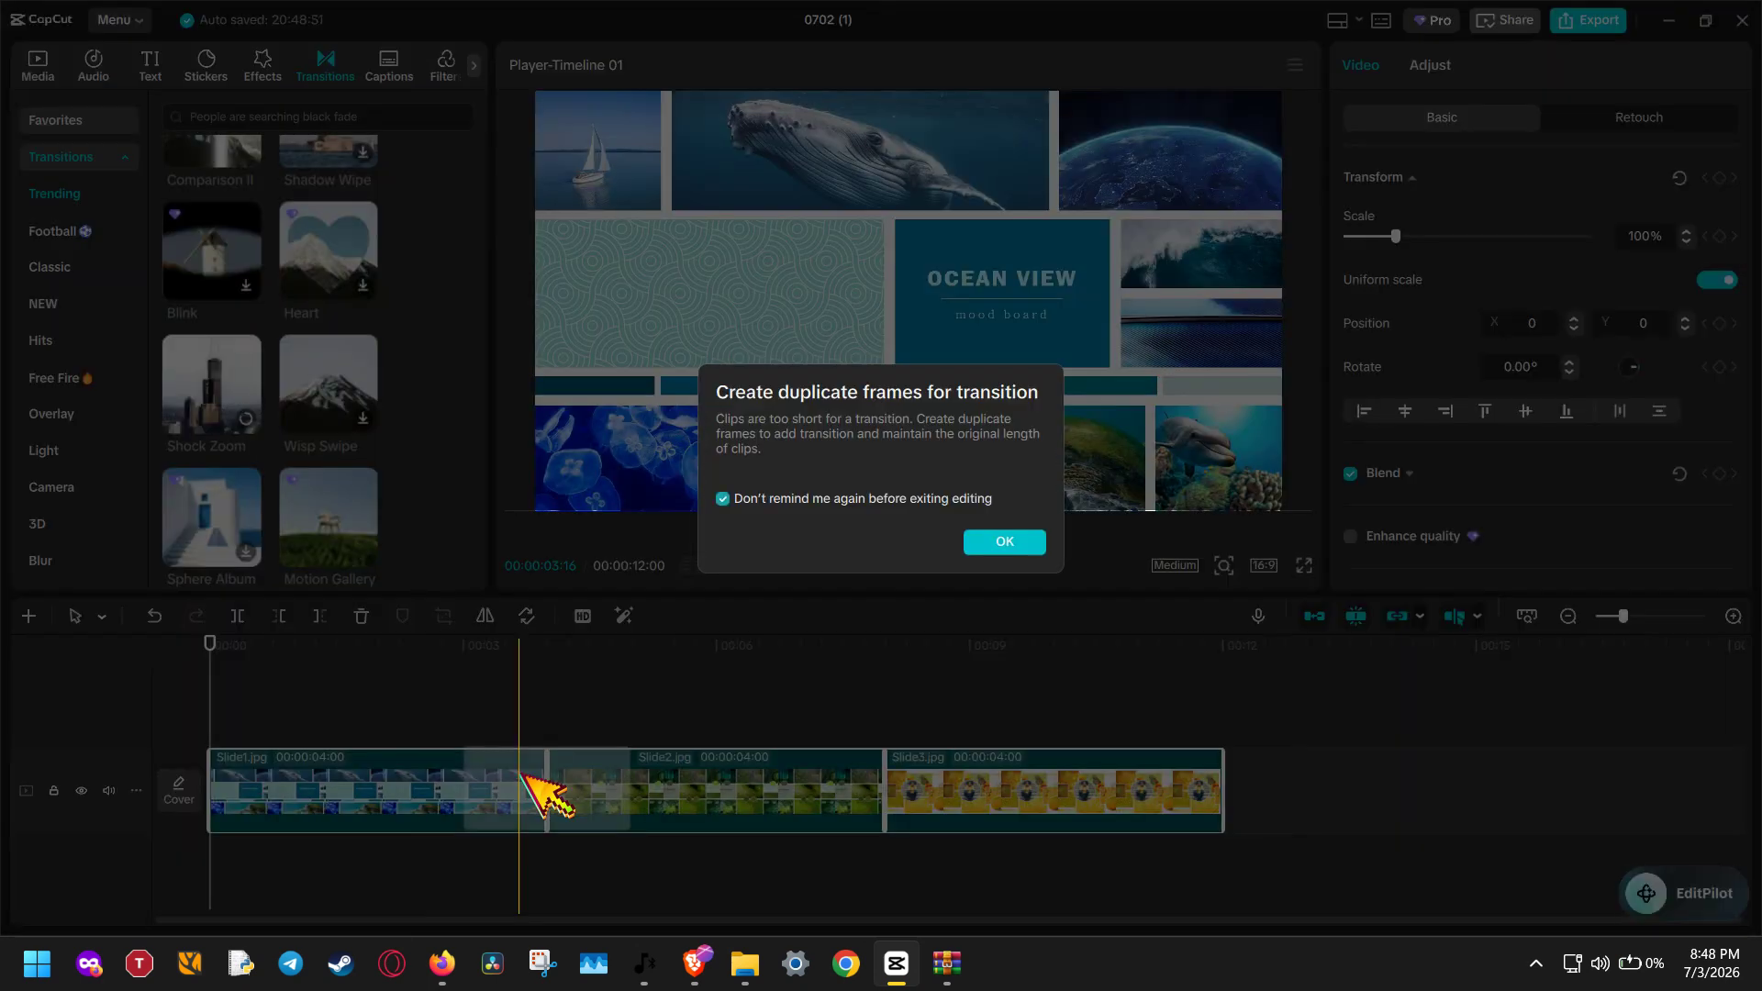
left_click(995, 543)
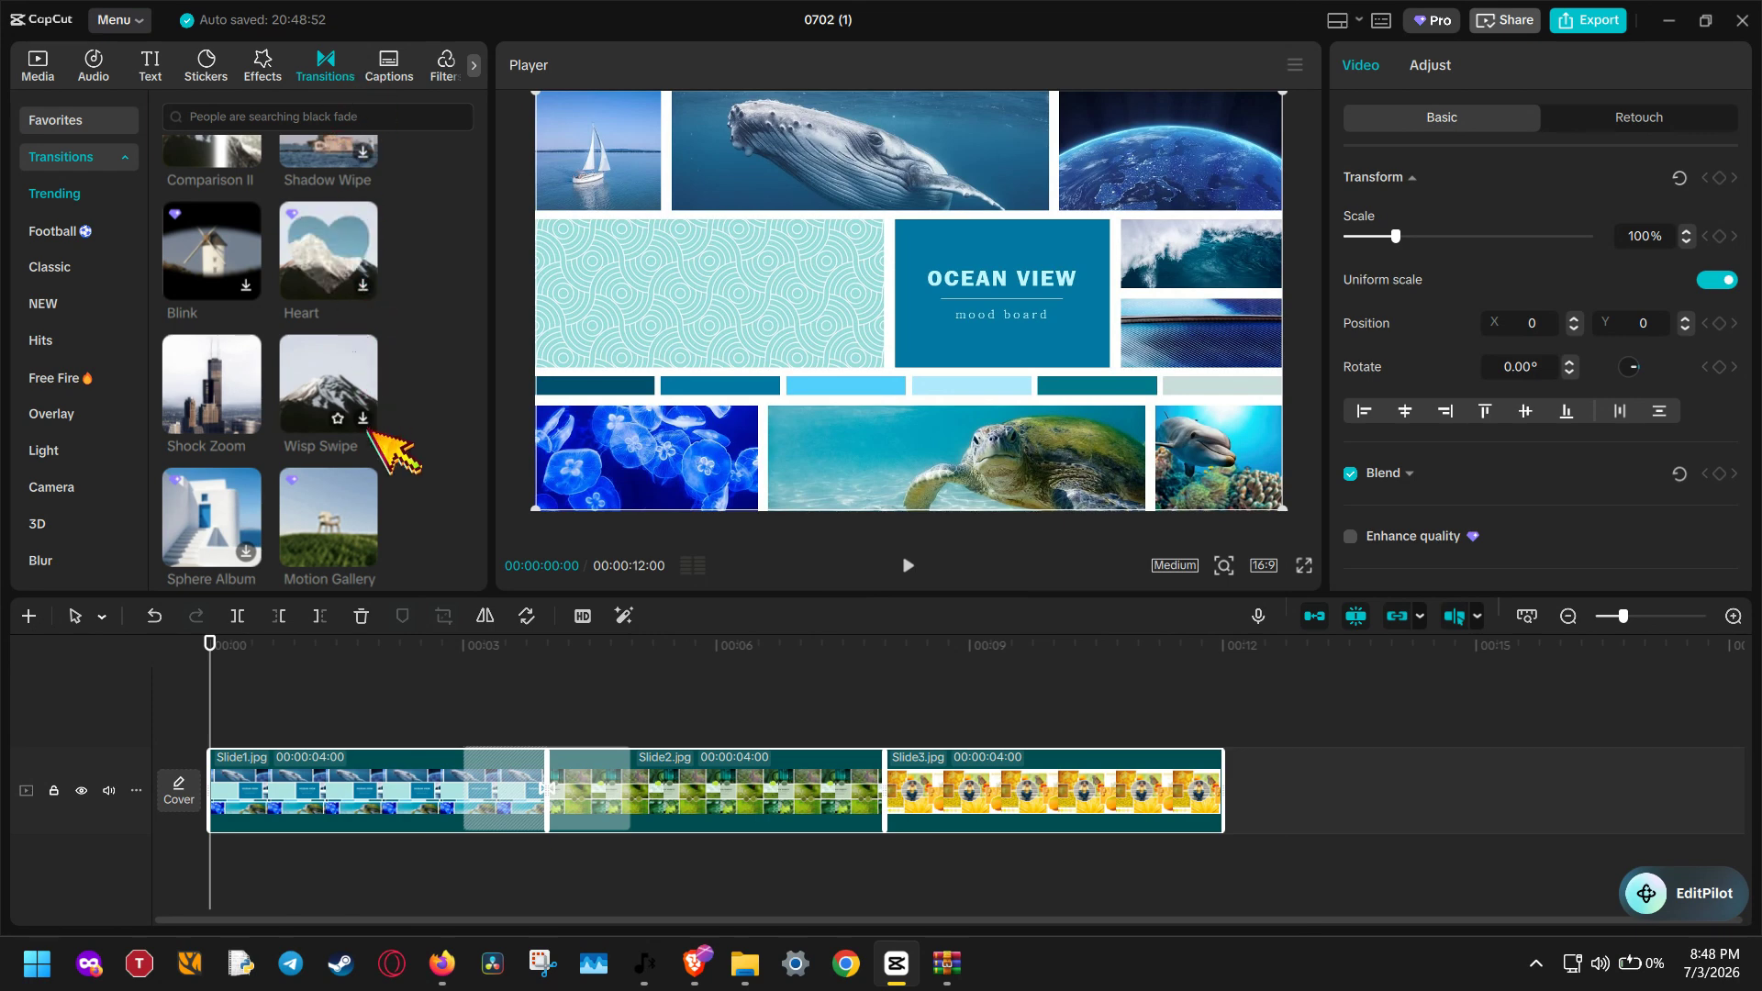
- Browse the other trending transitions and preview Fuzzy Shutter and its neighbours
scroll(393, 465, "down", 4)
scroll(393, 465, "down", 3)
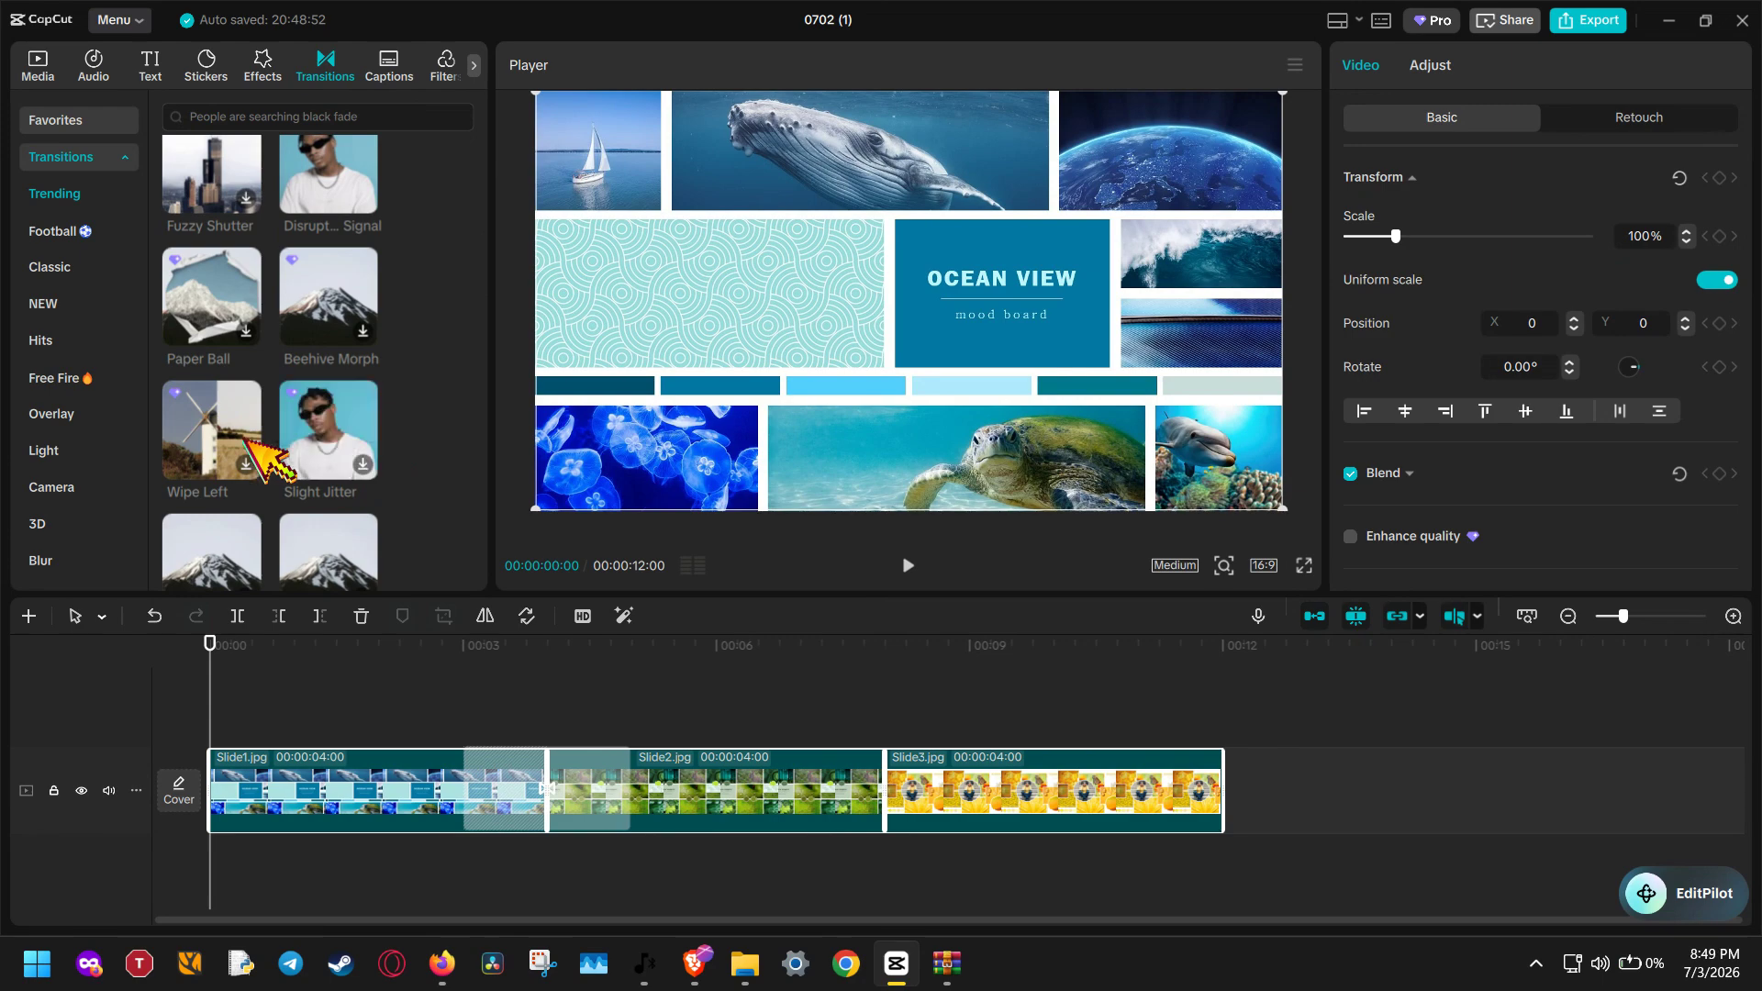
scroll(229, 450, "down", 1)
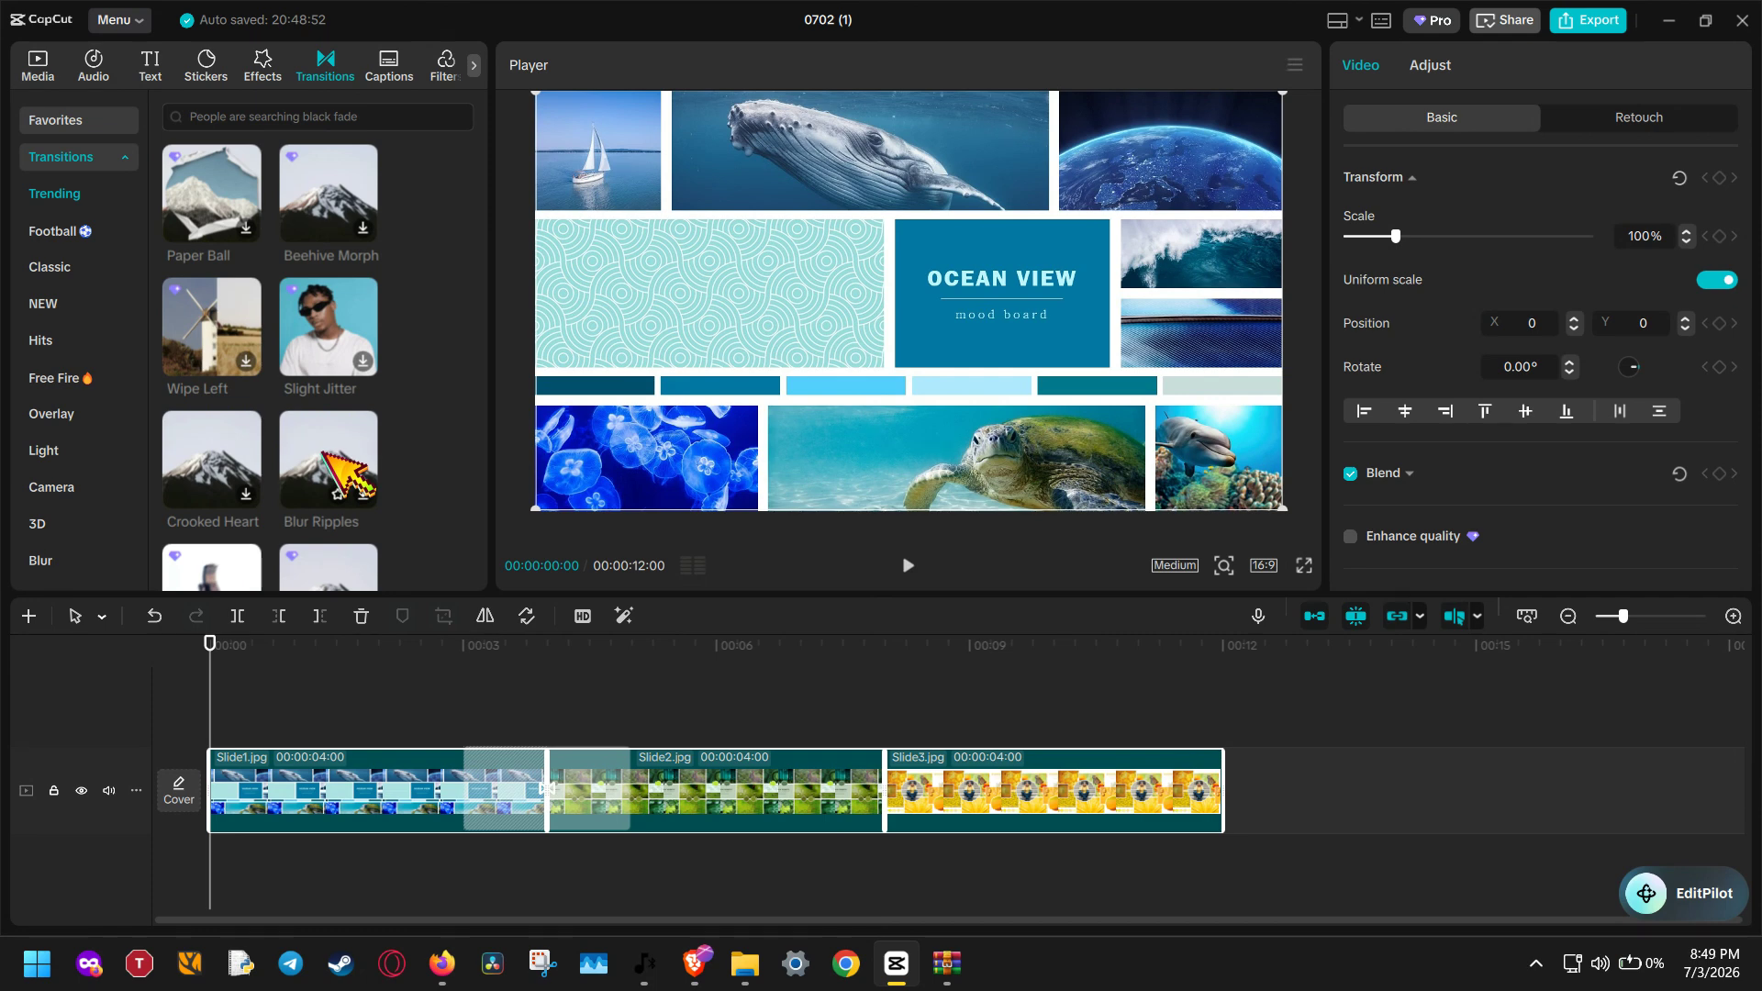
scroll(303, 457, "up", 2)
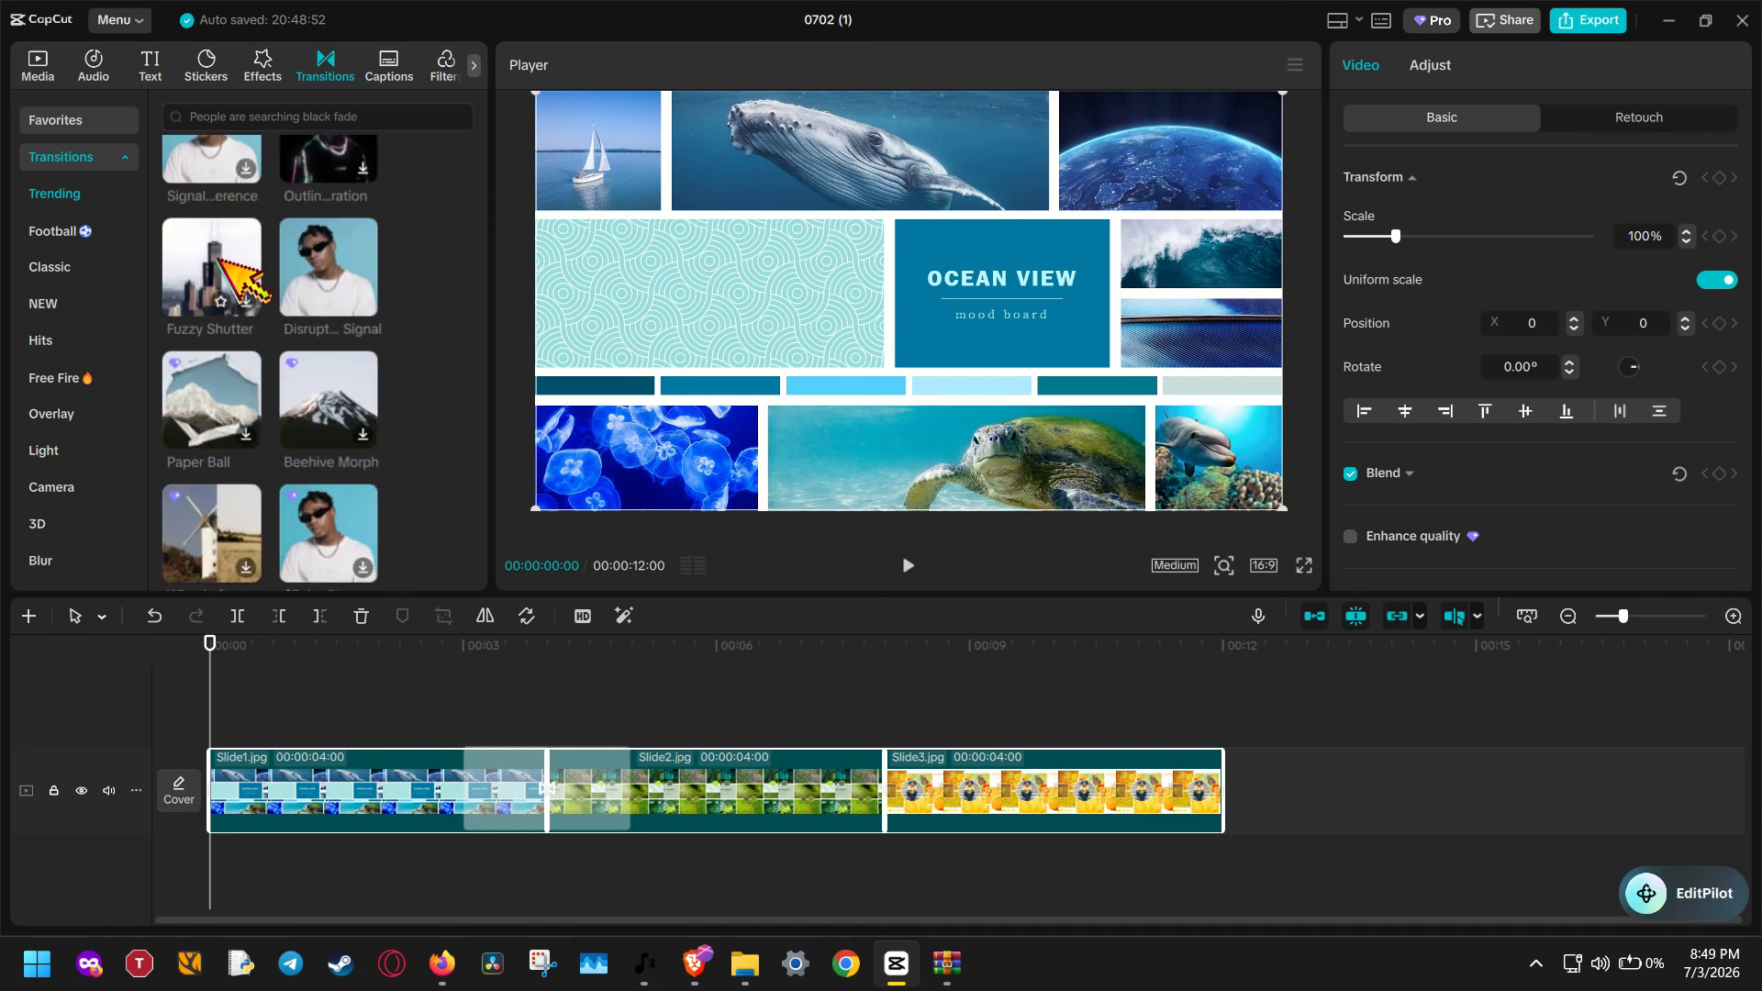
left_click(240, 275)
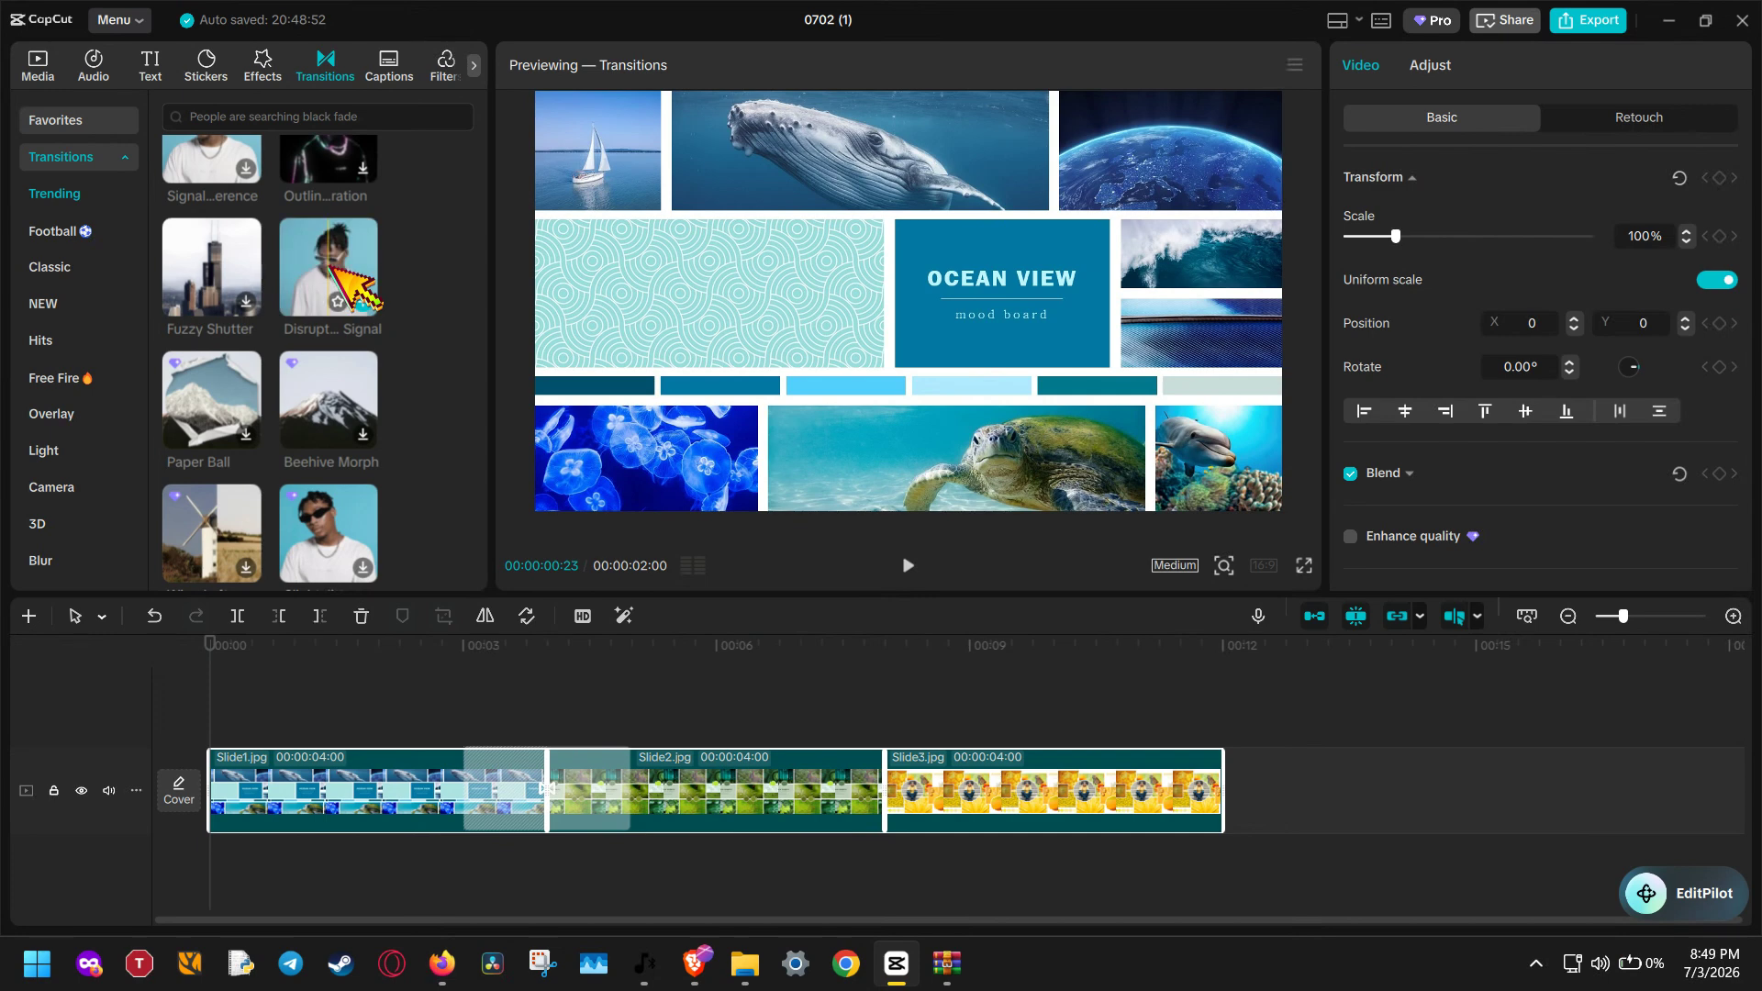
scroll(340, 285, "up", 2)
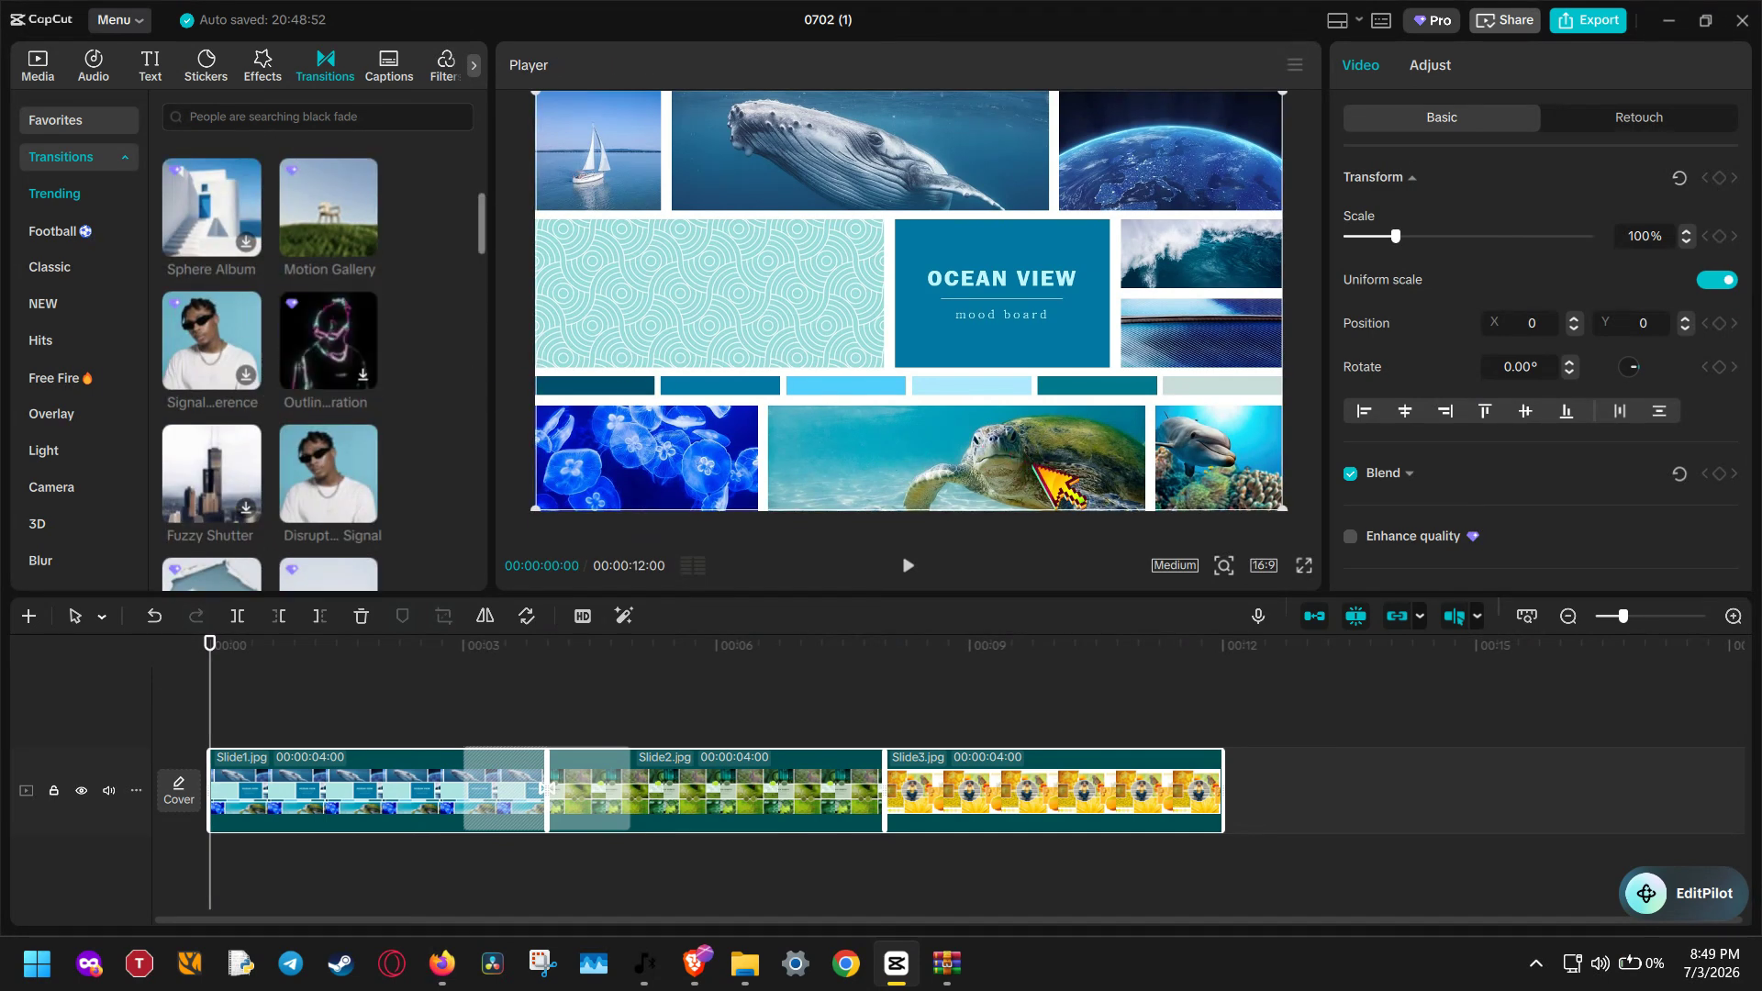
scroll(444, 531, "up", 2)
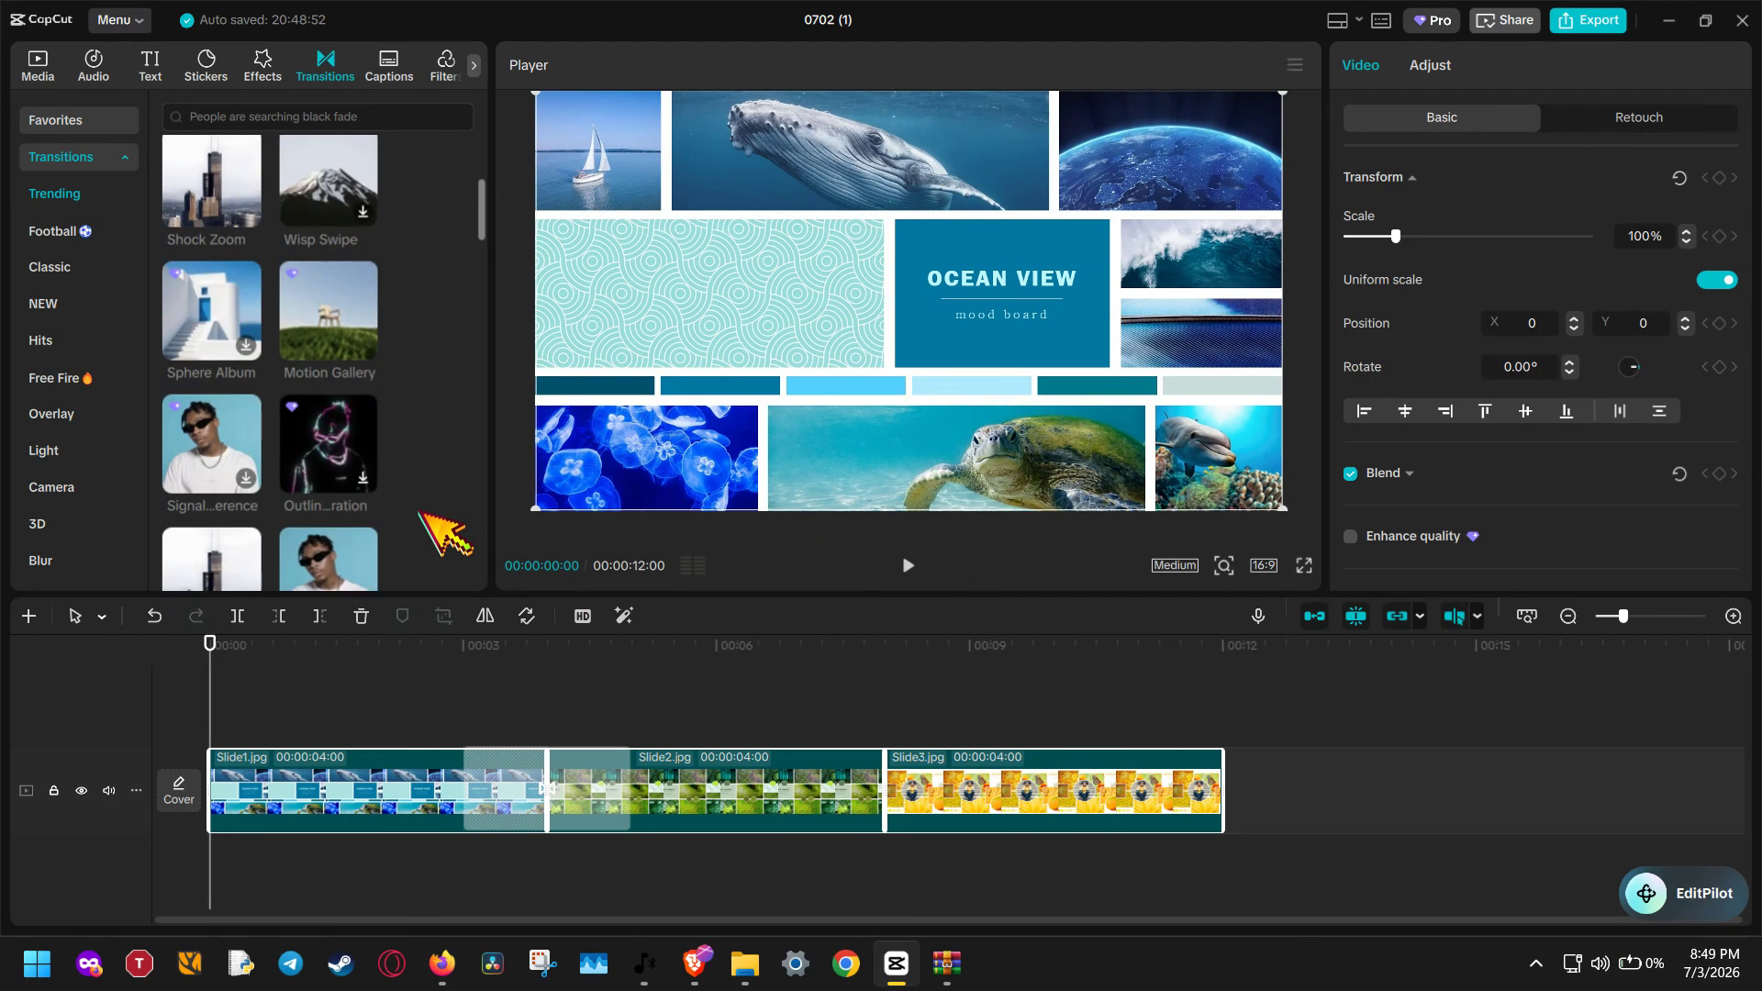
- Apply the Shock Zoom transition to all clips and play the timeline to check the result
left_click(607, 812)
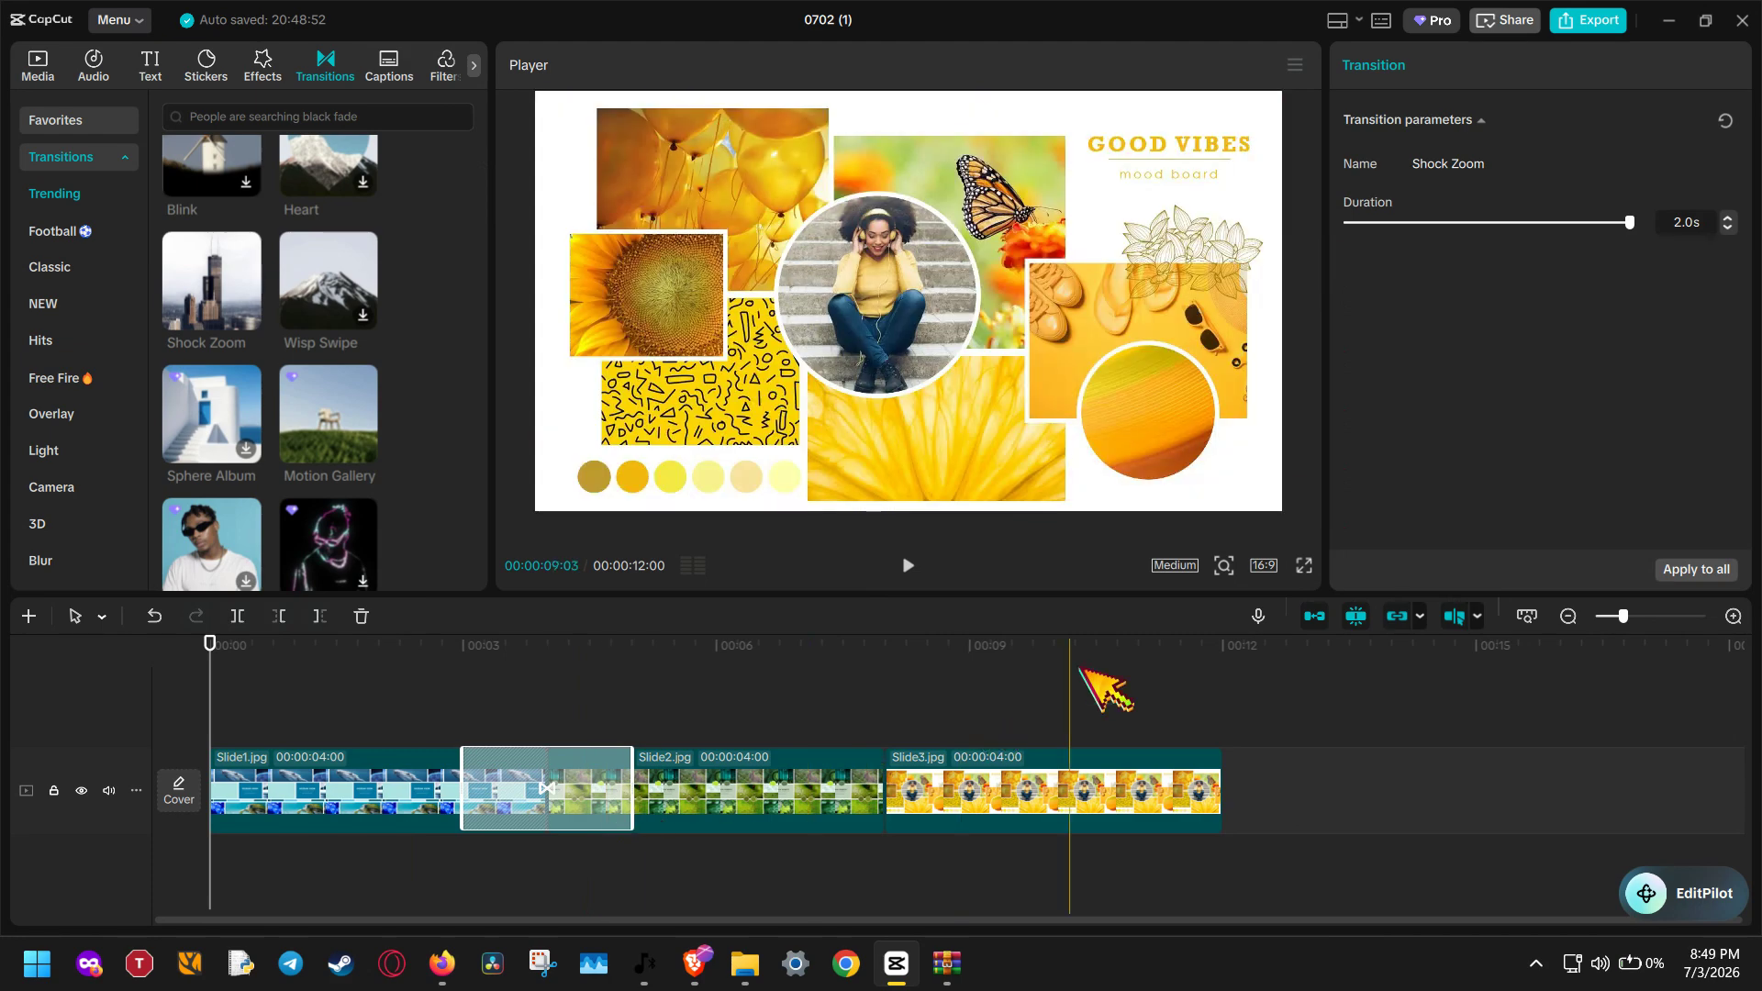
left_click(1689, 569)
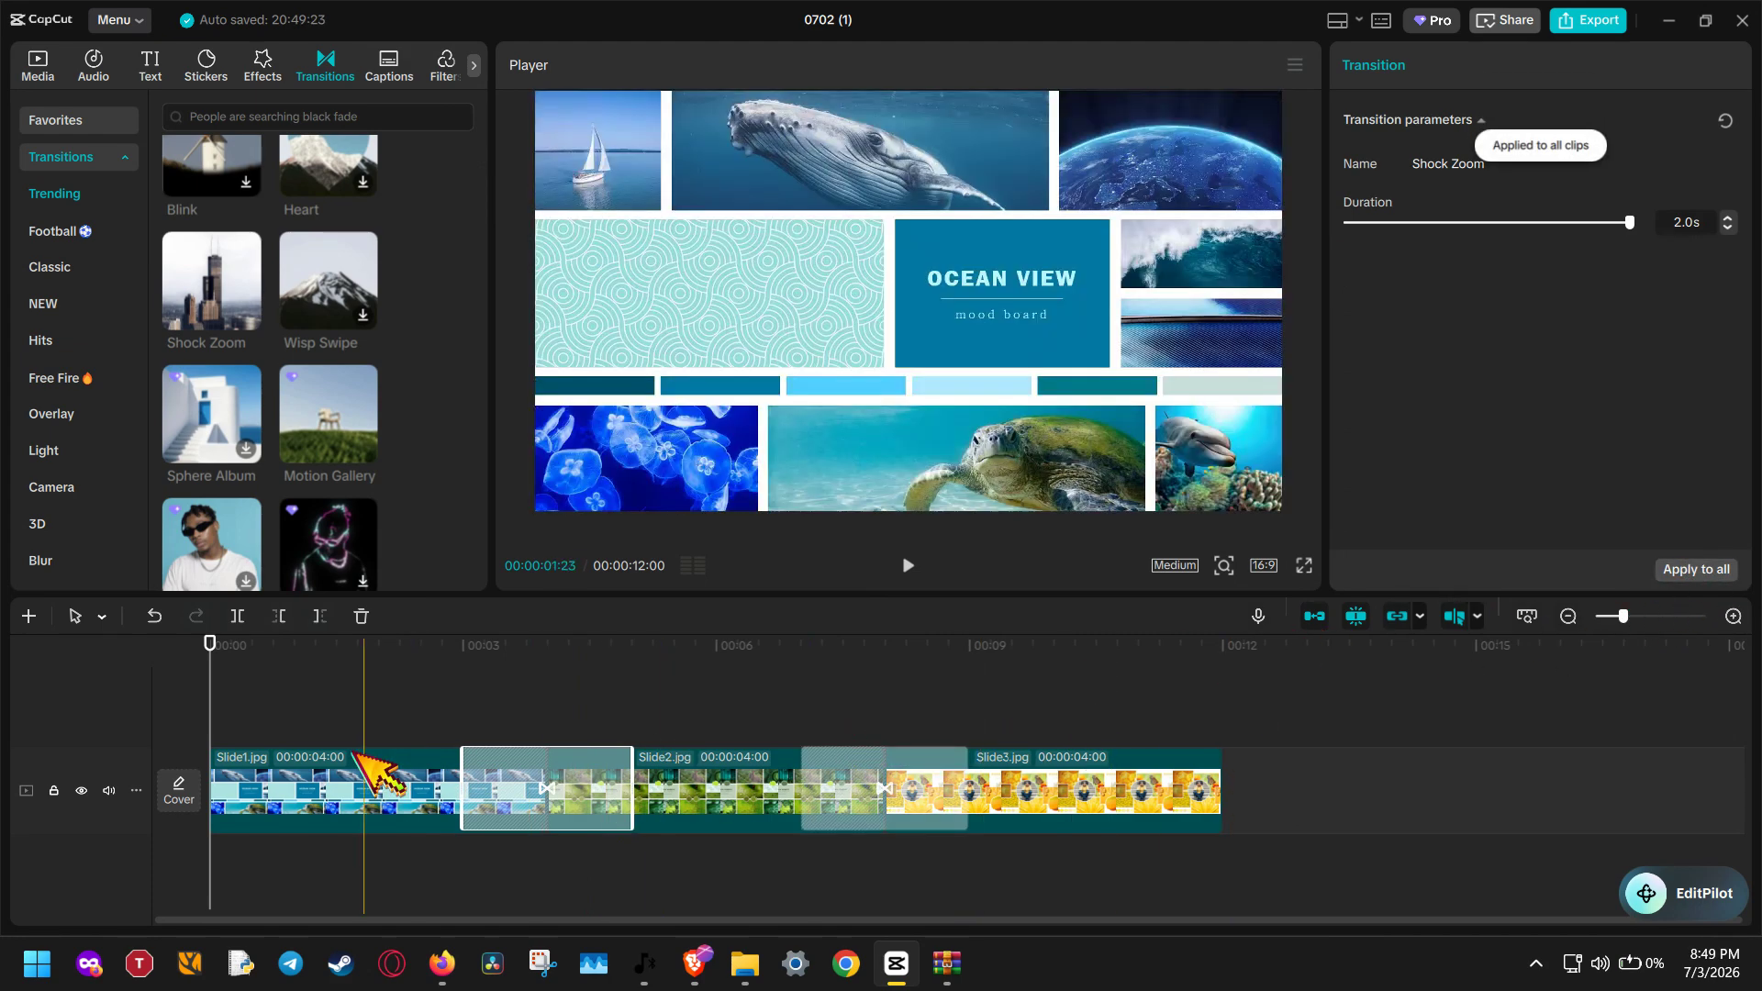
left_click(908, 566)
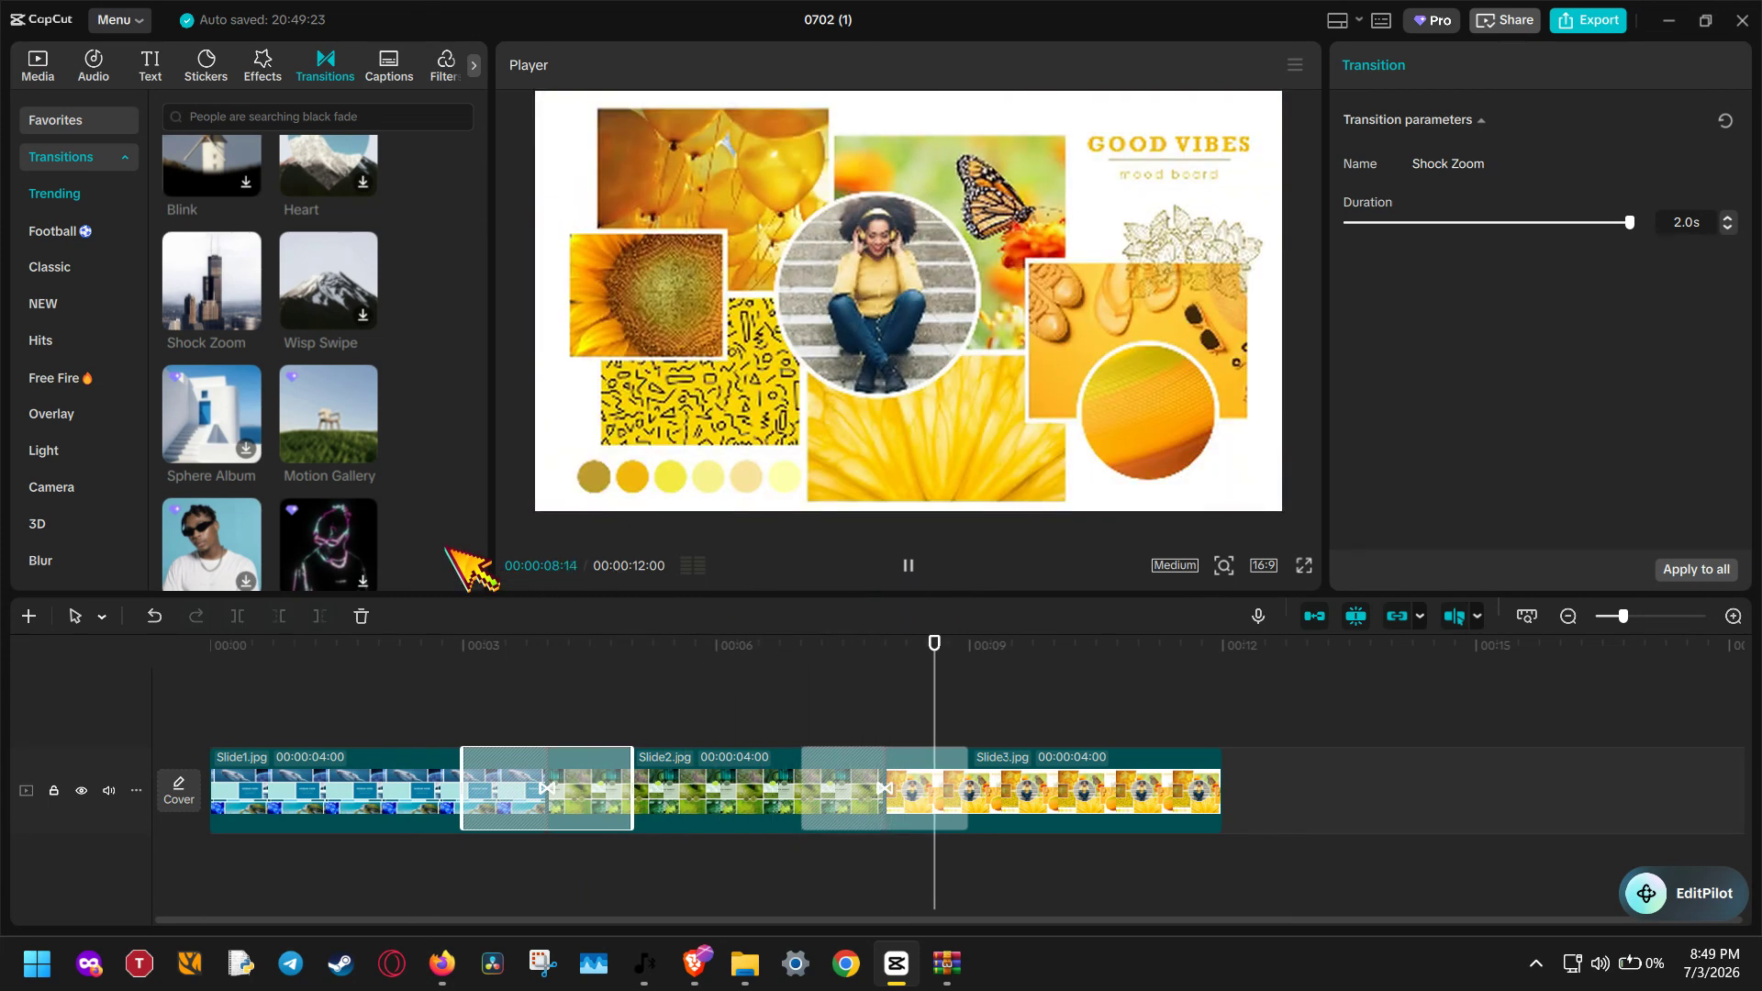
left_click(907, 566)
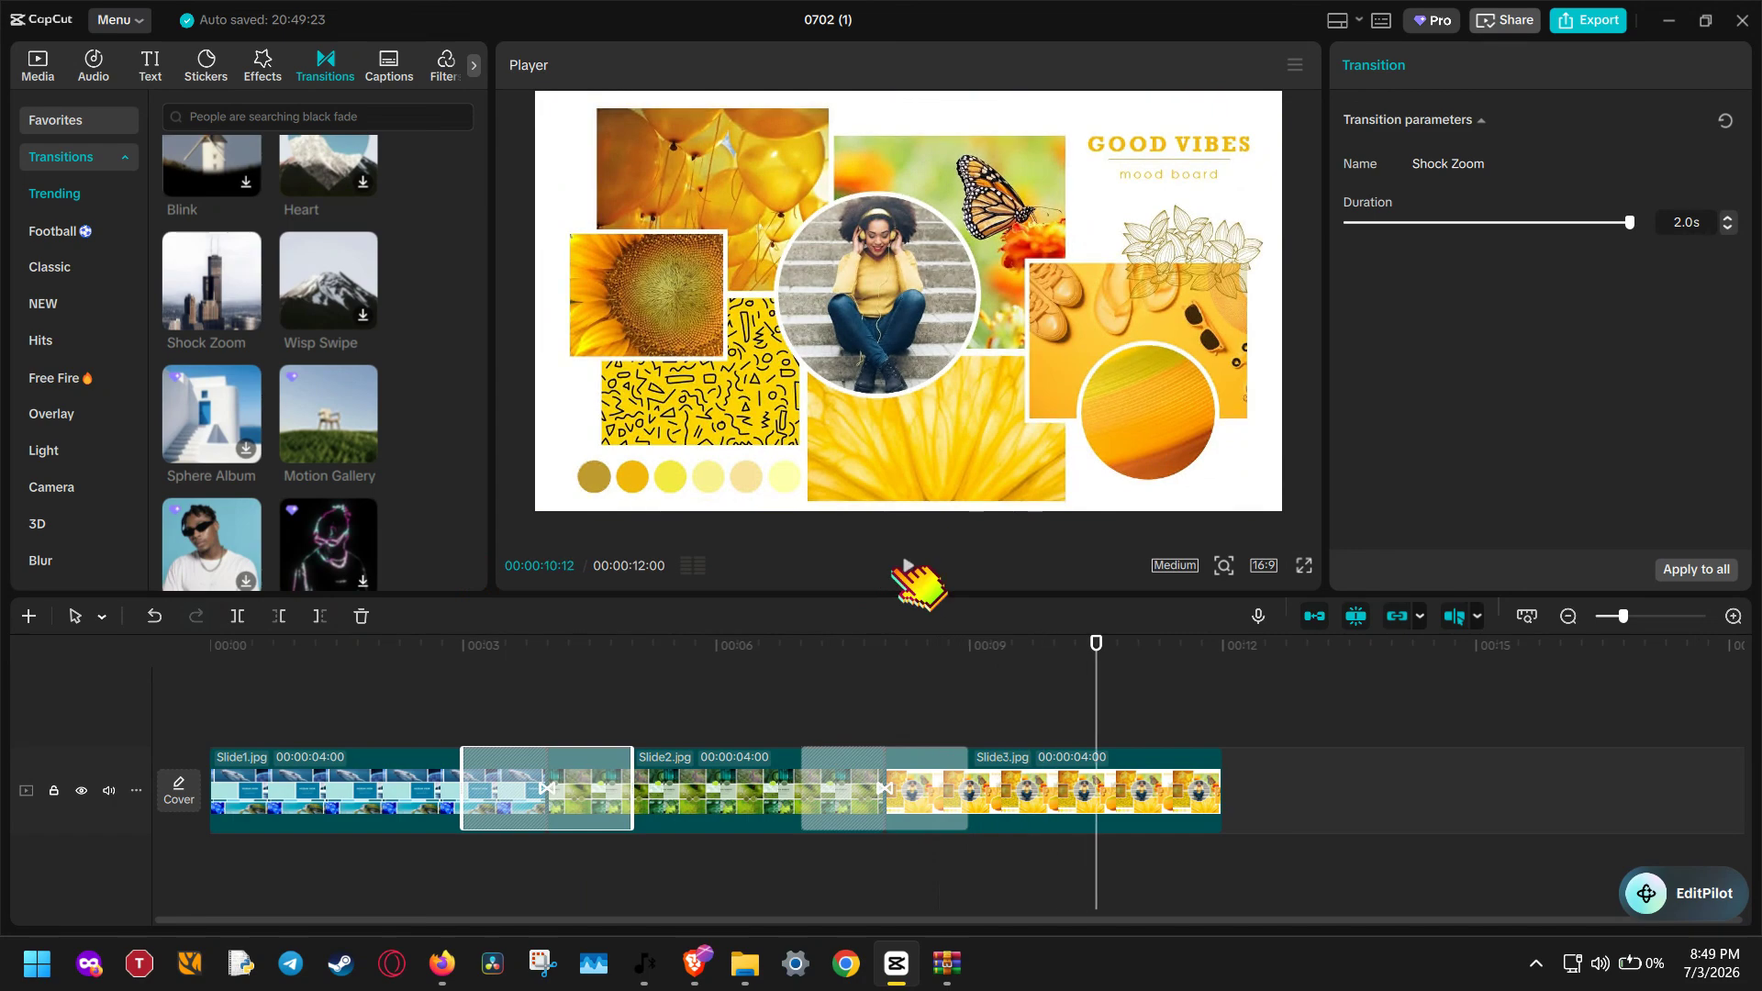
- Replace the Shock Zoom transitions at both cuts between the slides with Motion Gallery and play the timeline to check them
left_click_drag(356, 441, 504, 780)
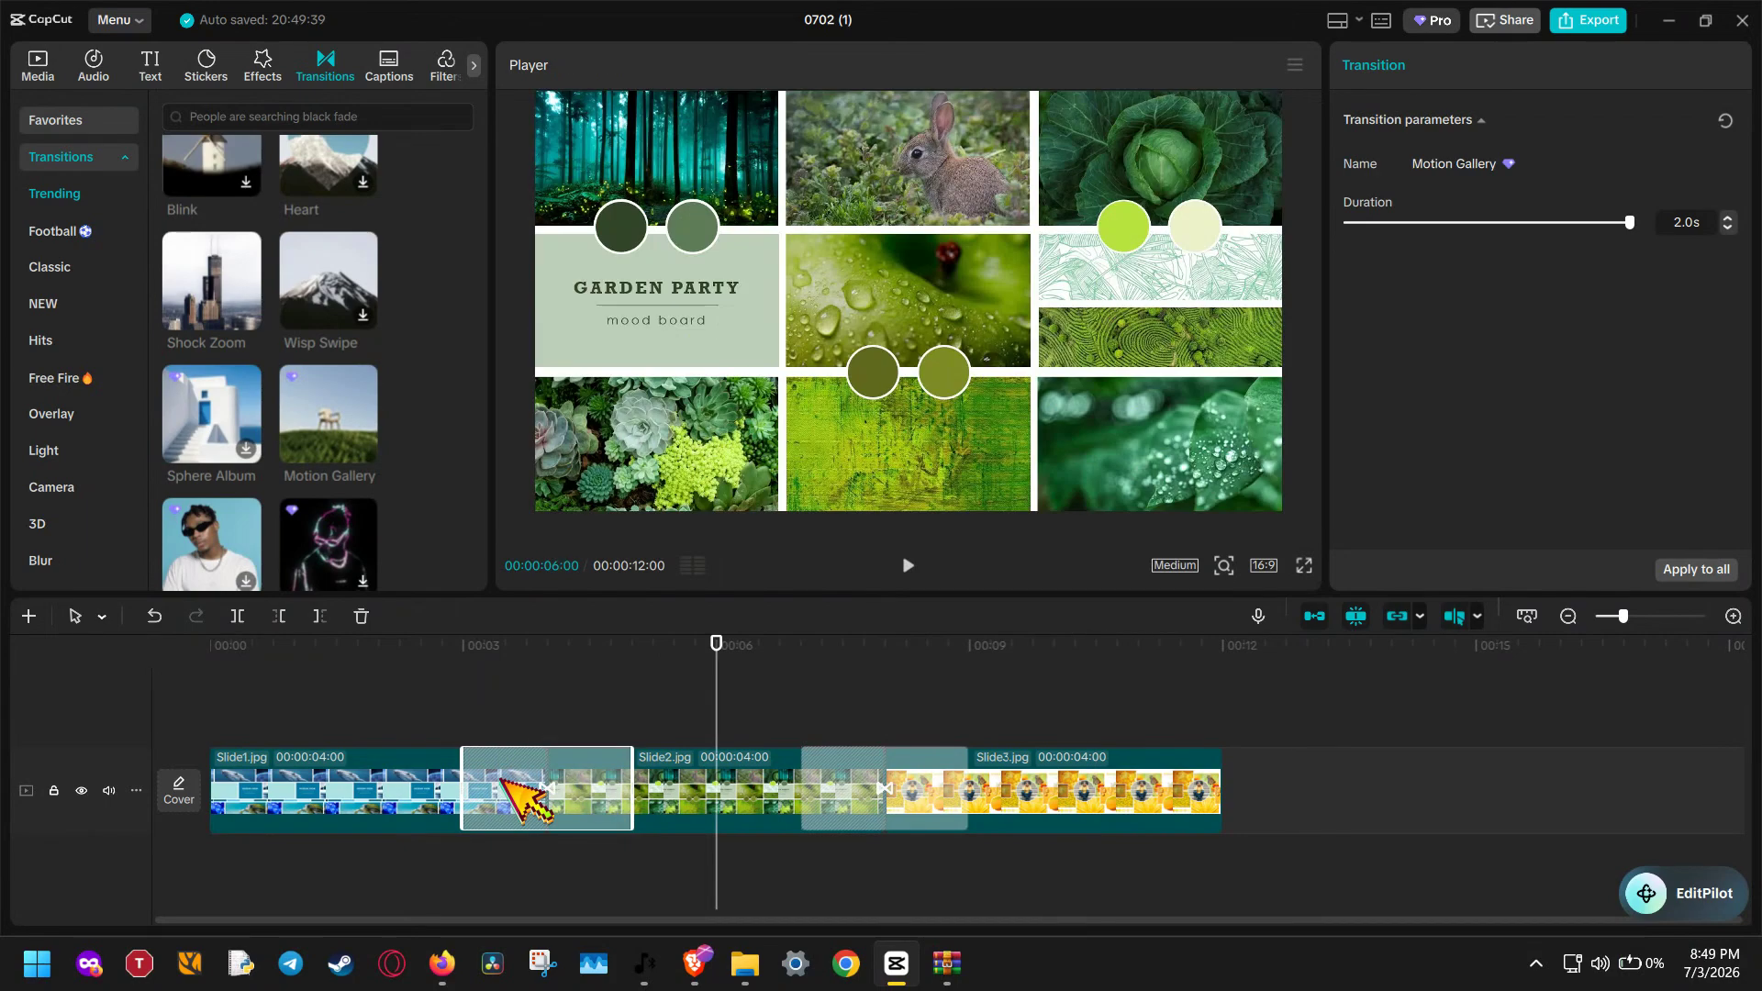
left_click(317, 424)
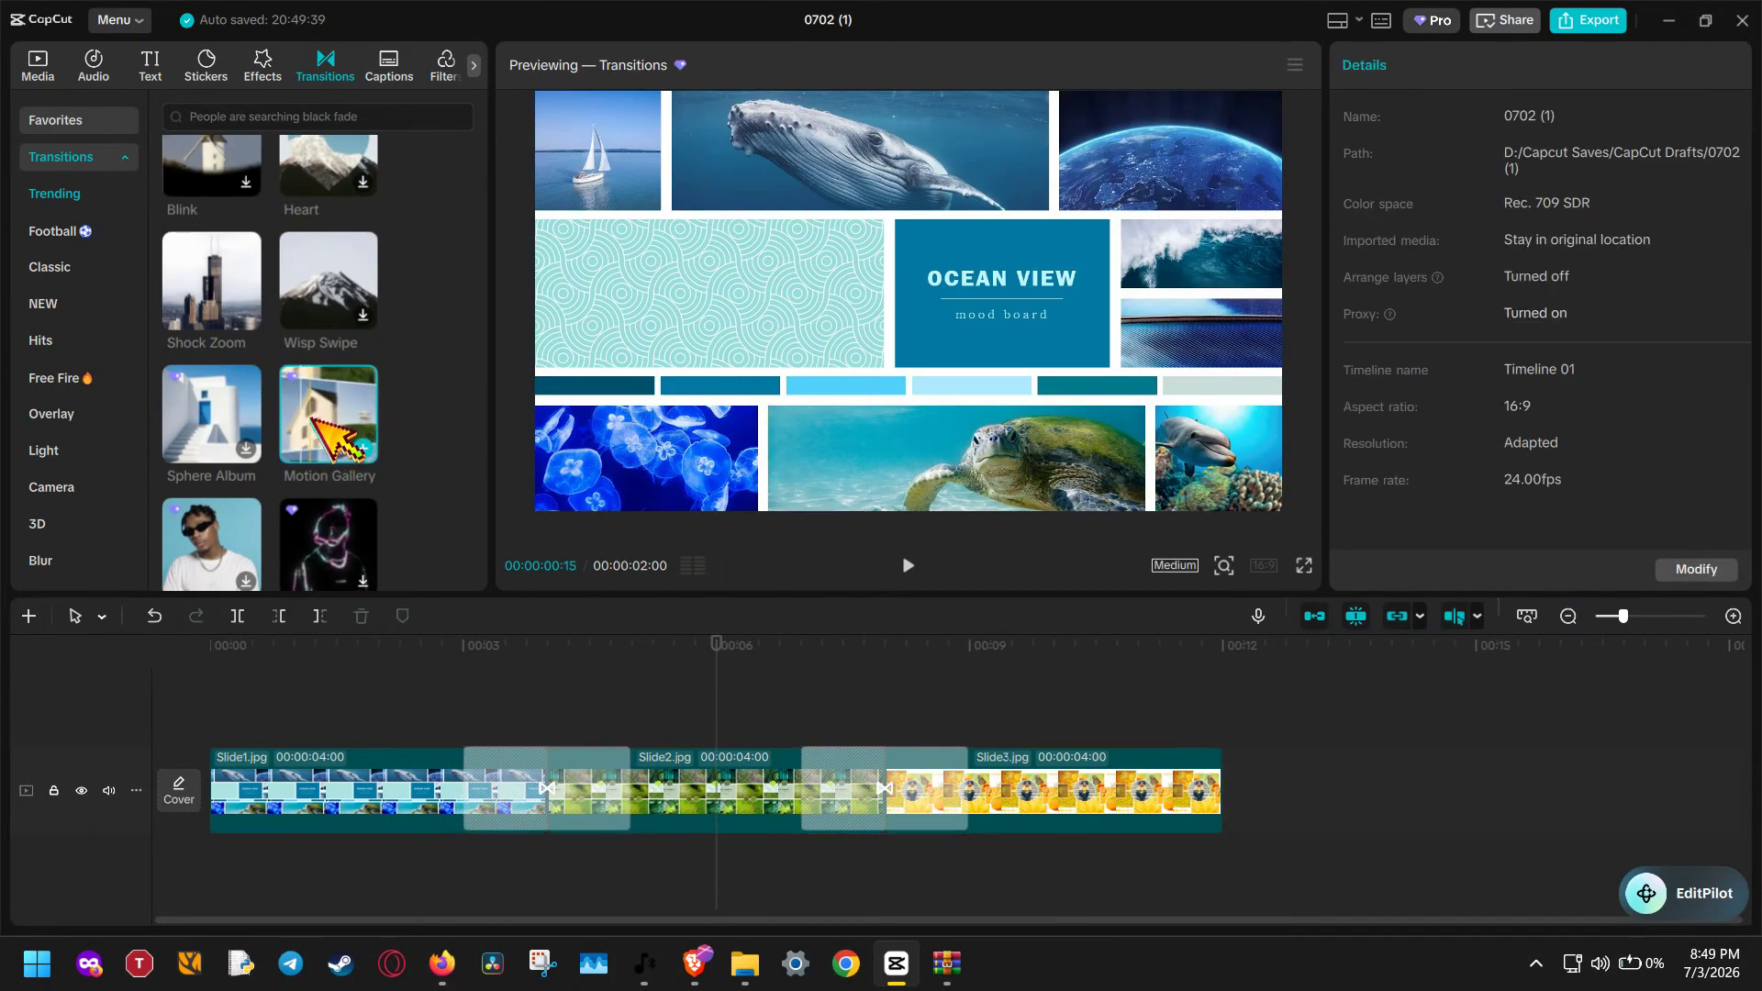
left_click_drag(316, 424, 487, 775)
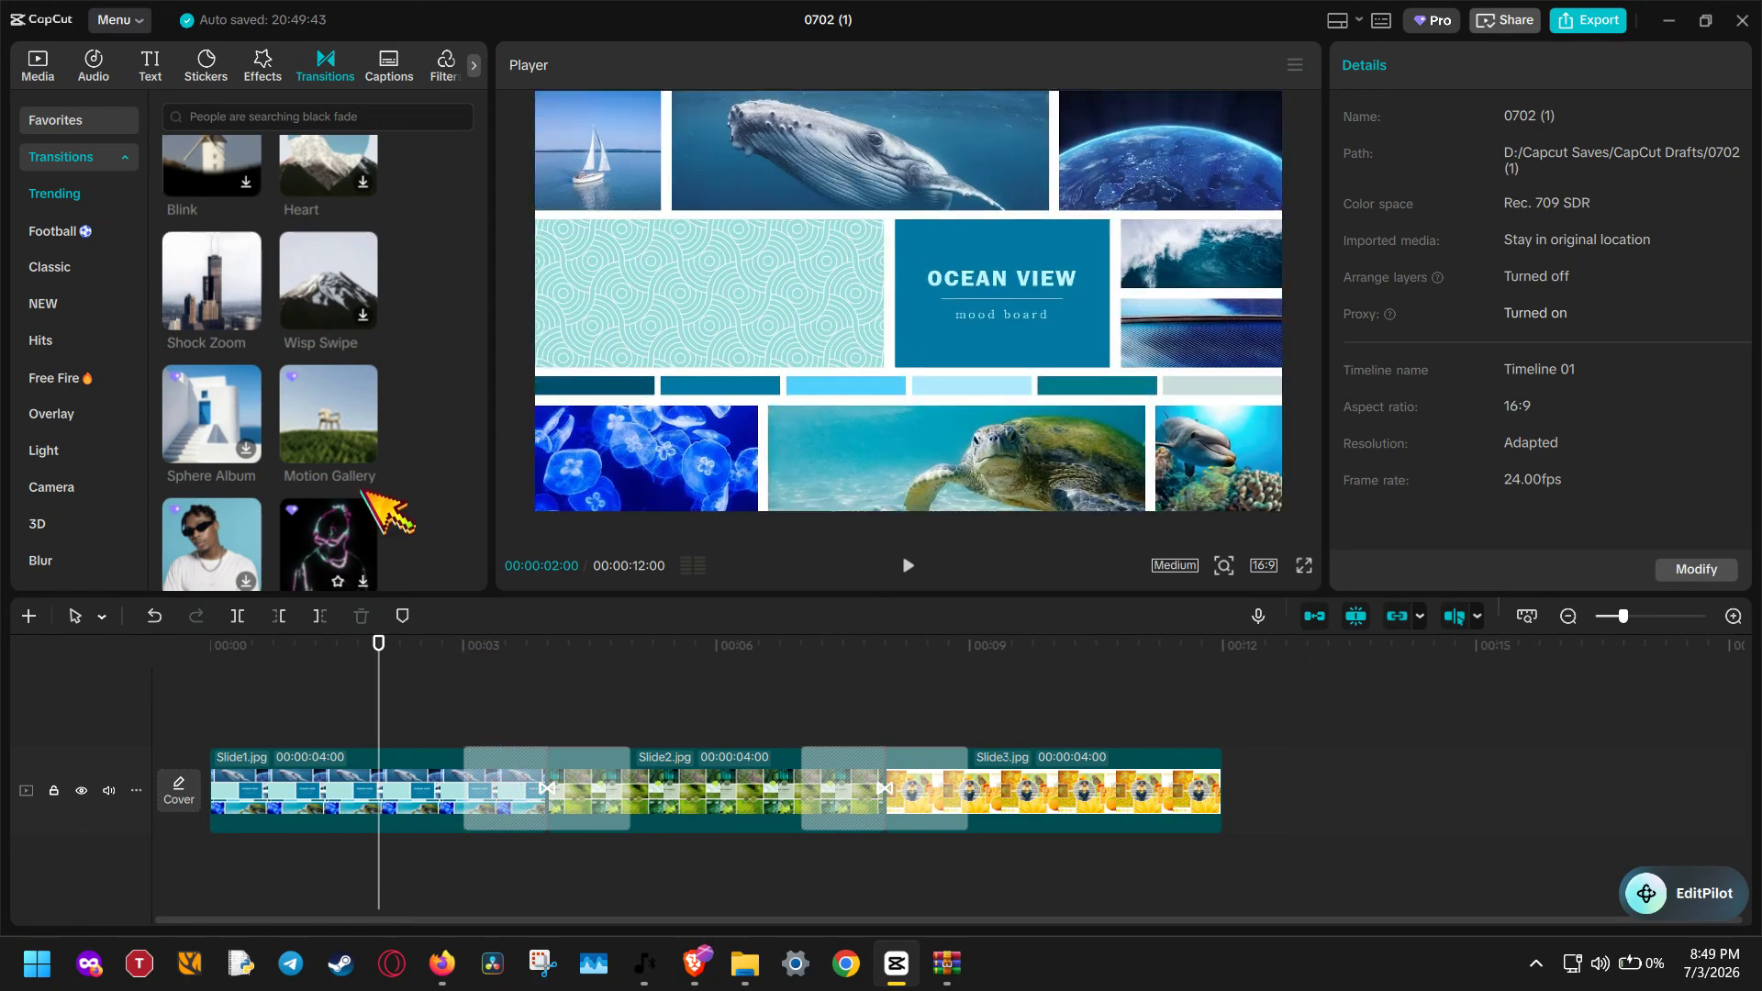
left_click_drag(367, 459, 814, 826)
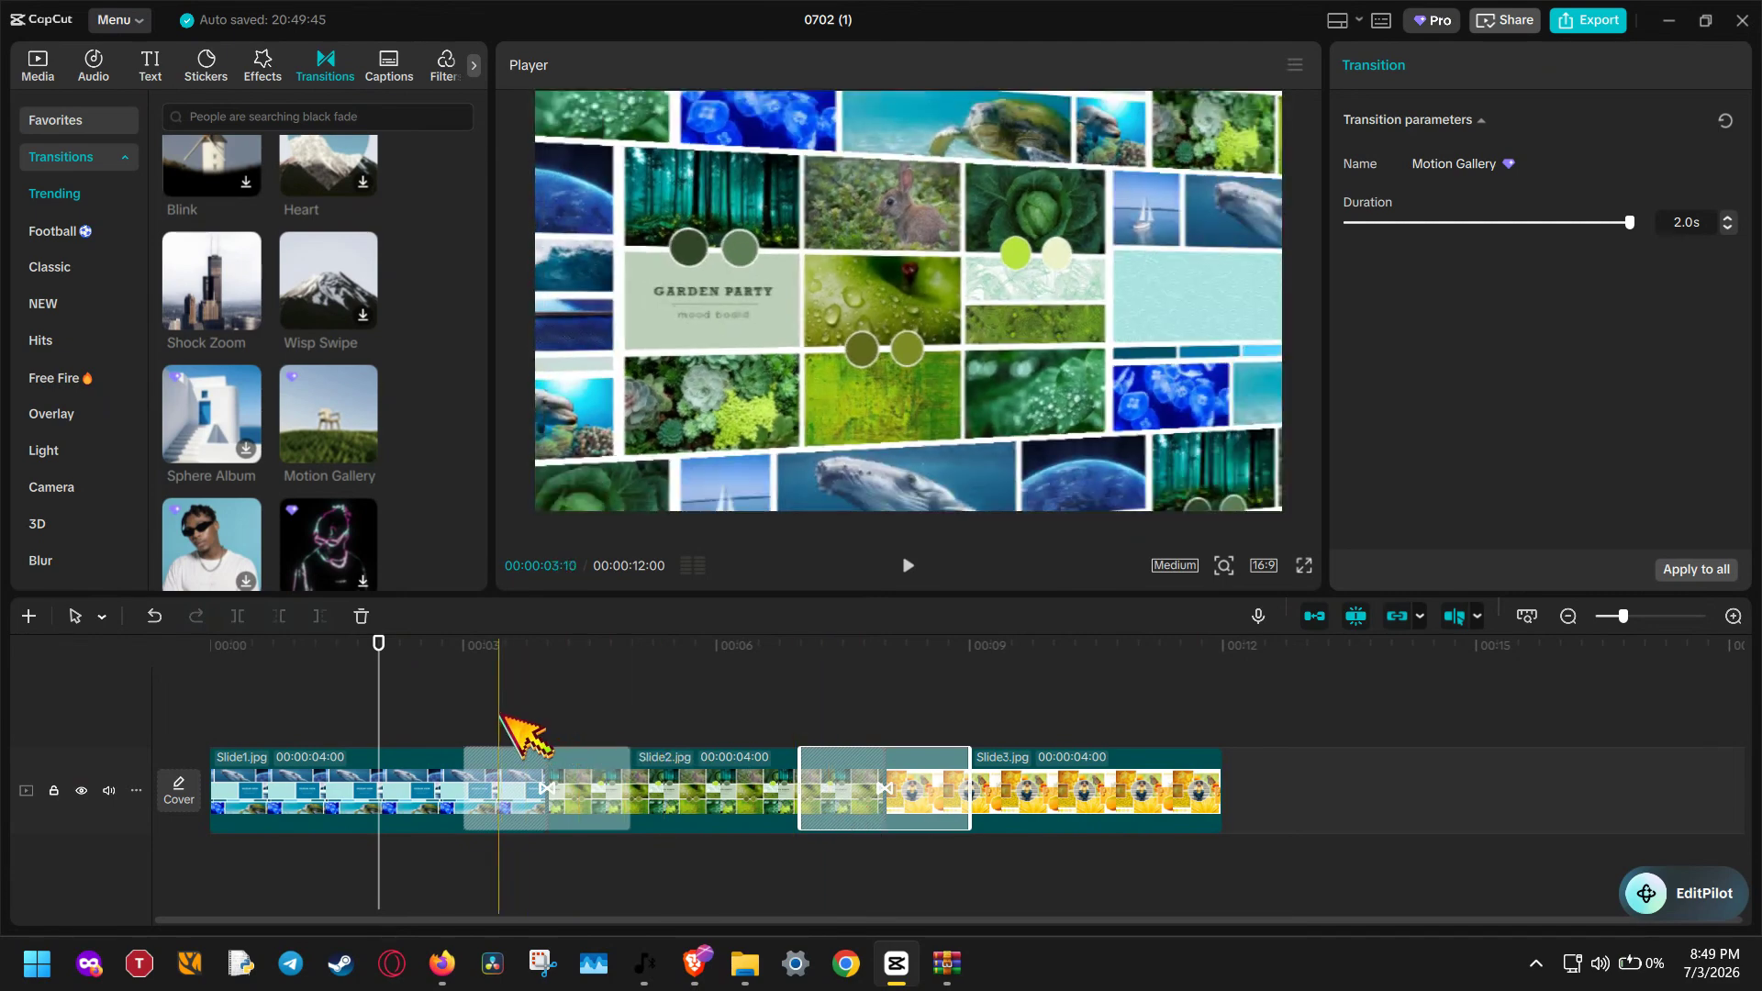
left_click(906, 566)
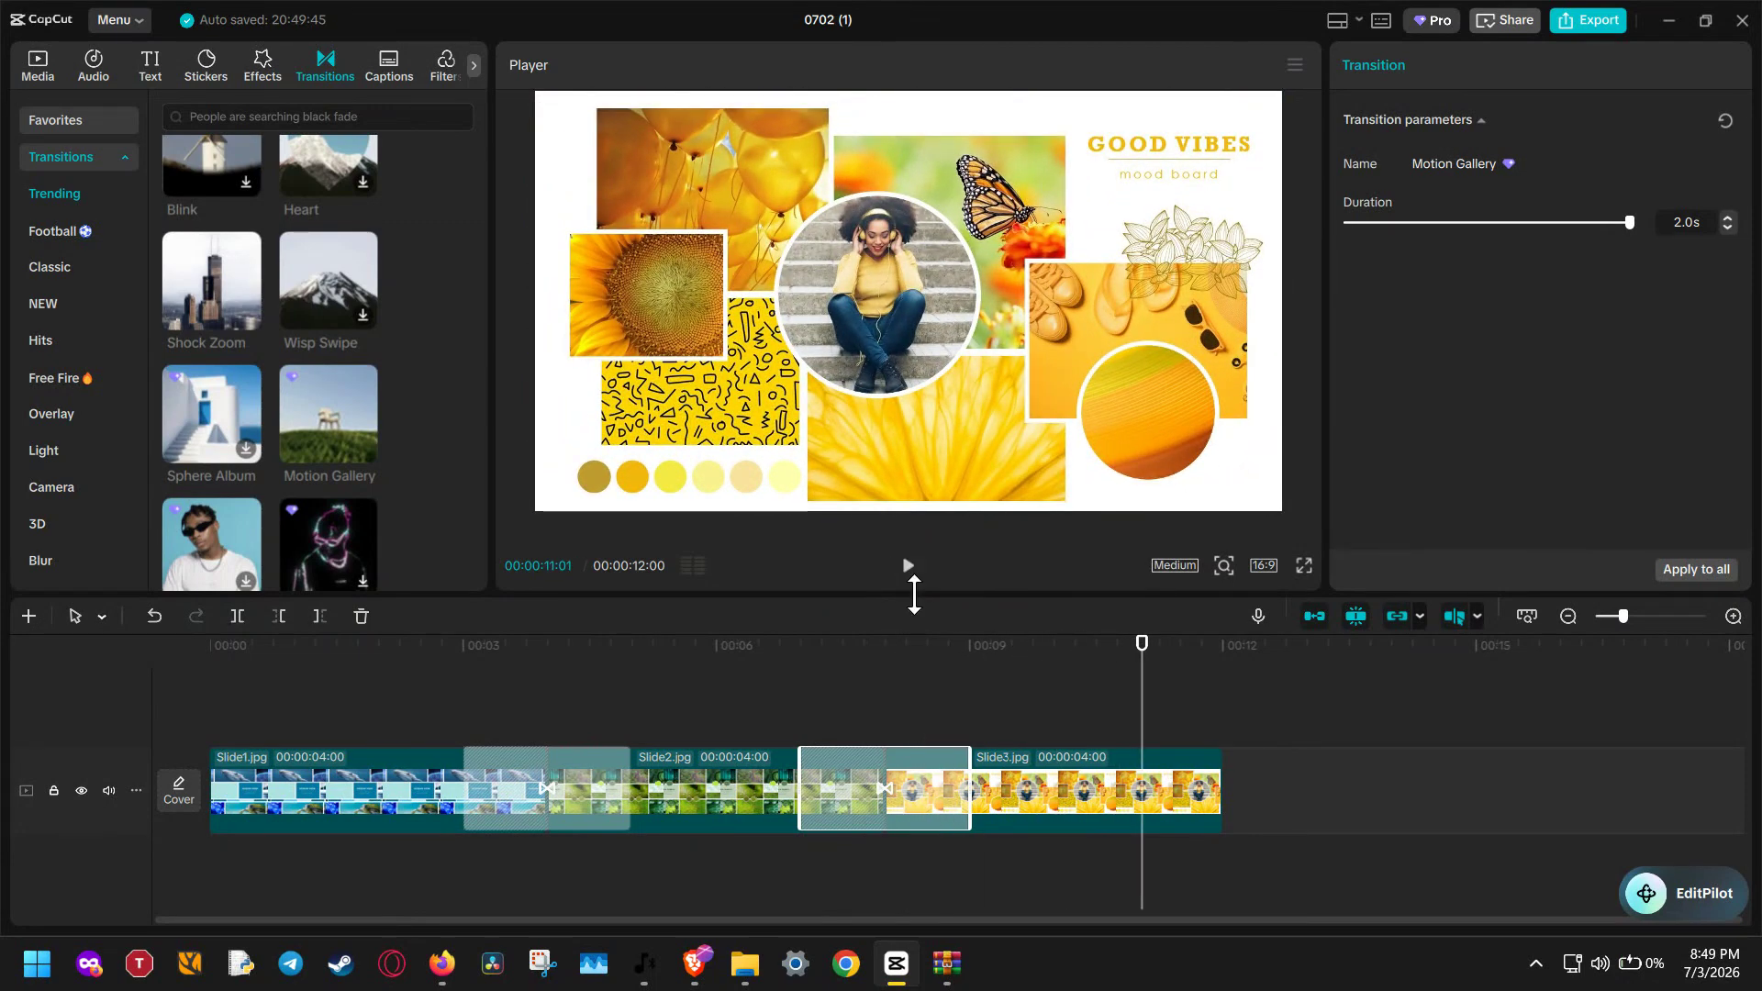
mouse_move(694, 963)
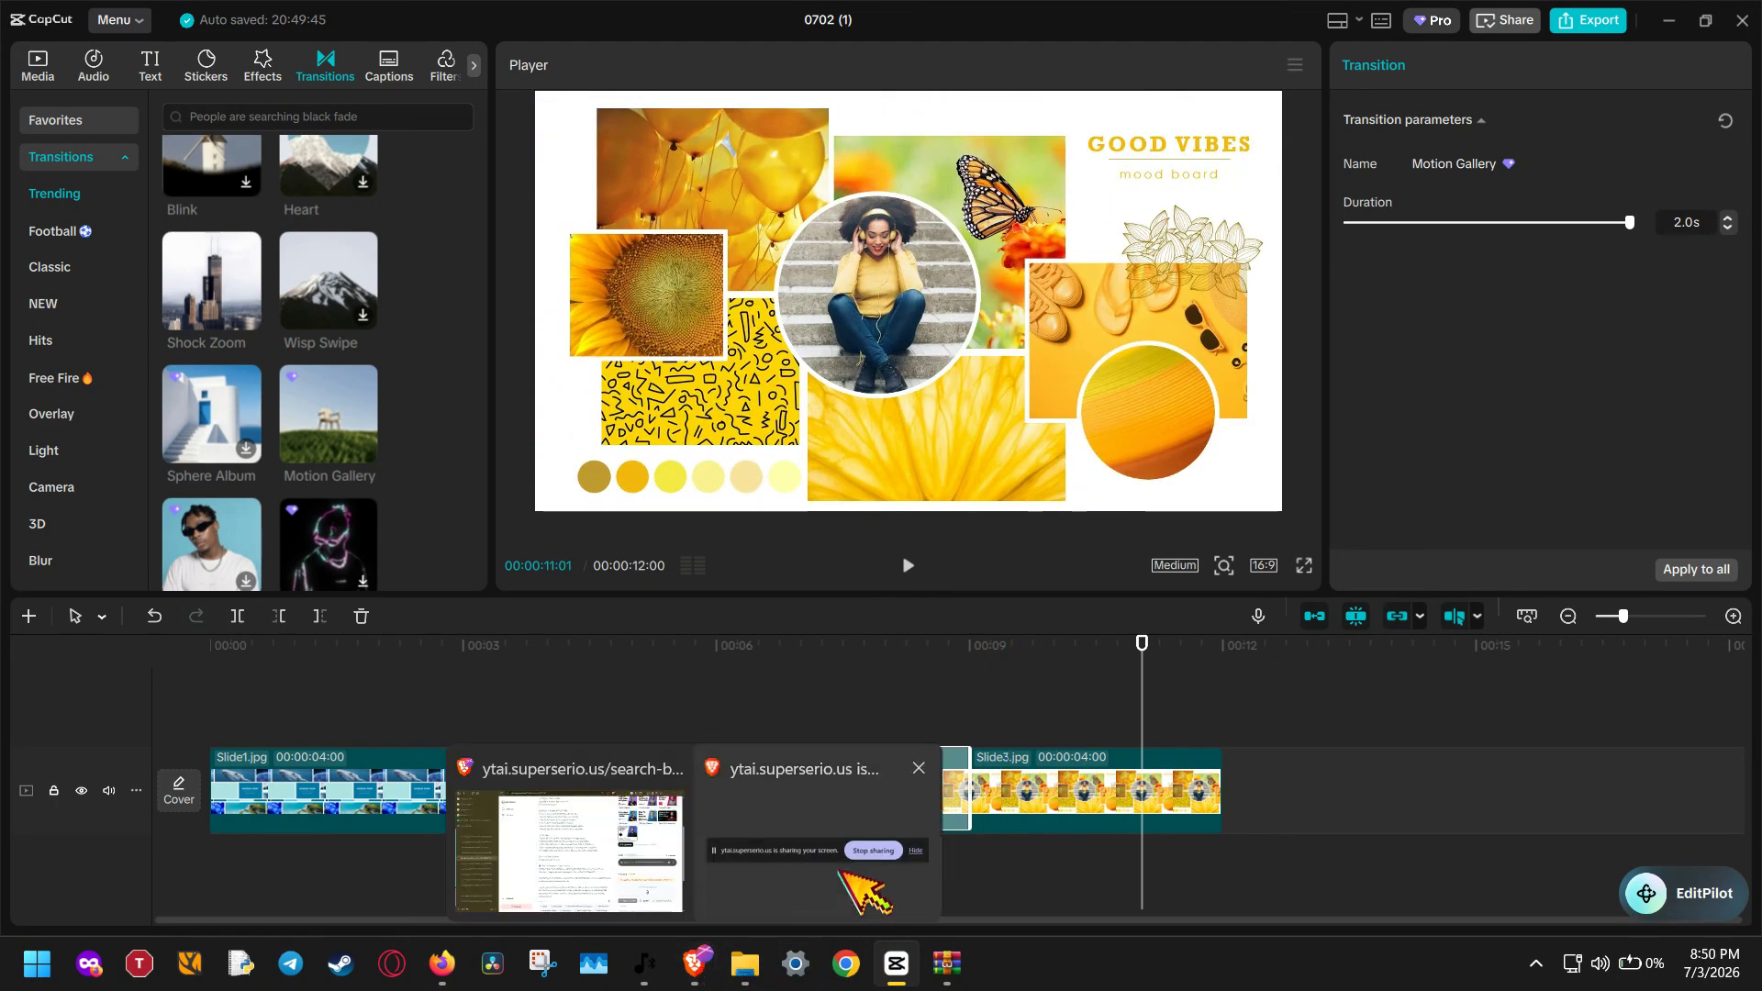
left_click(840, 872)
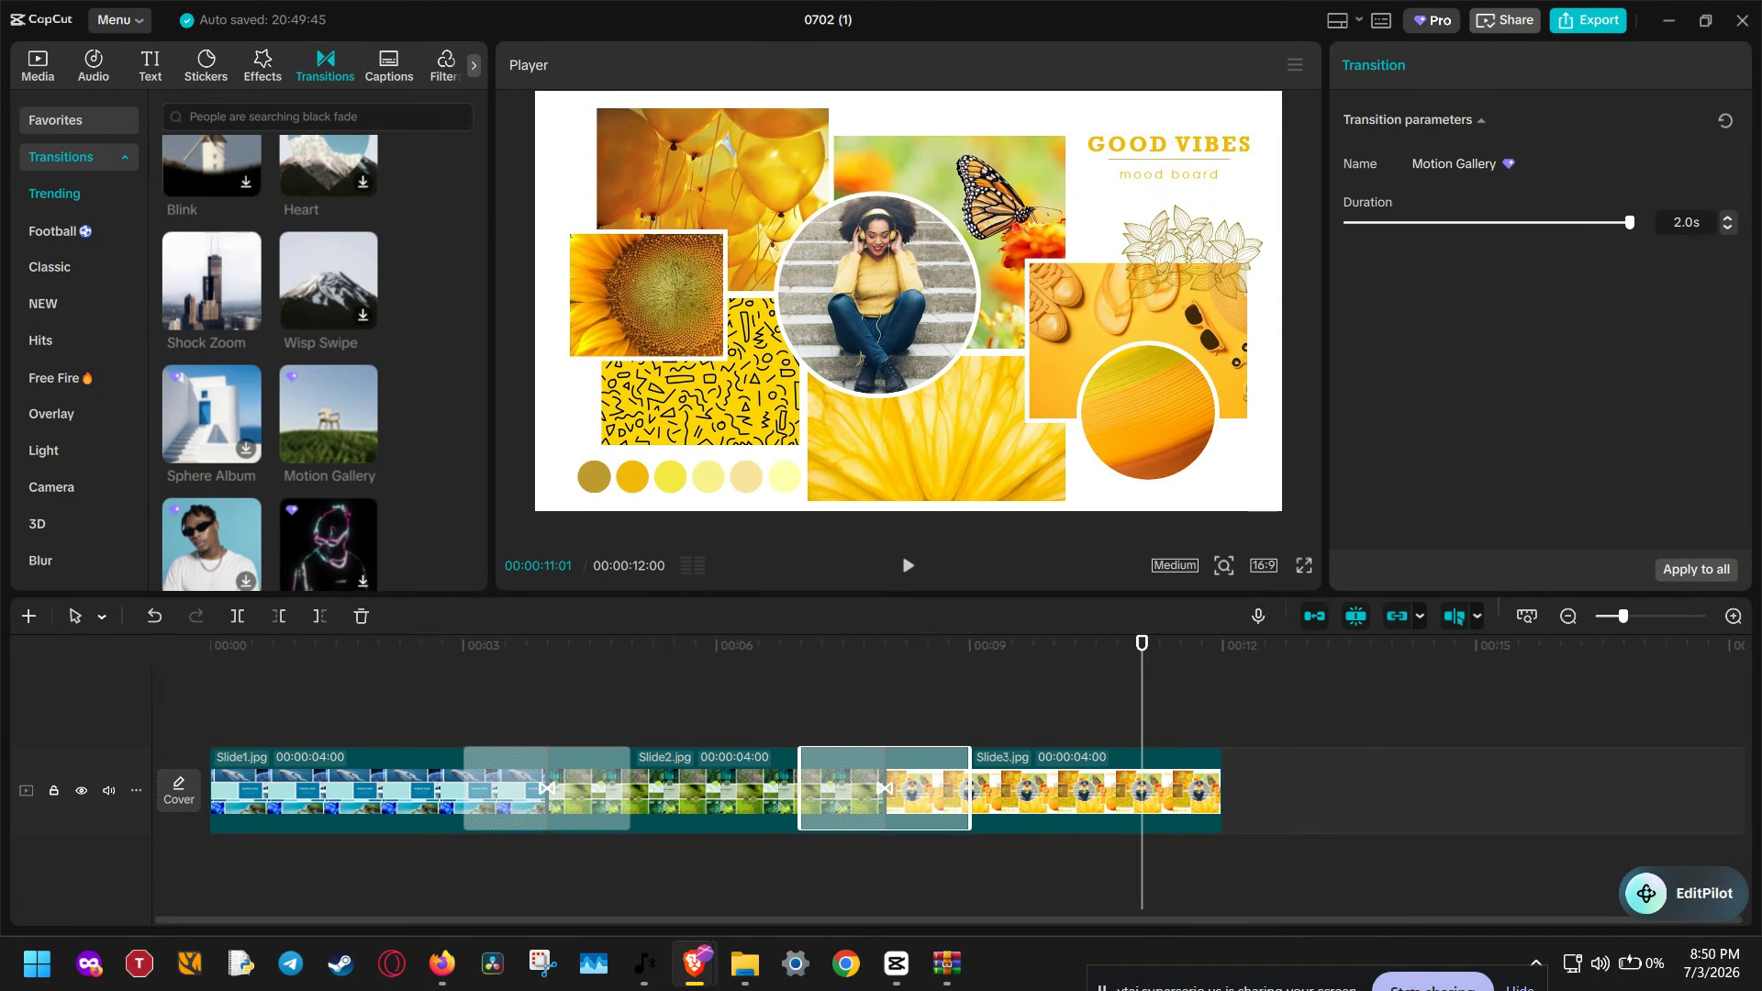